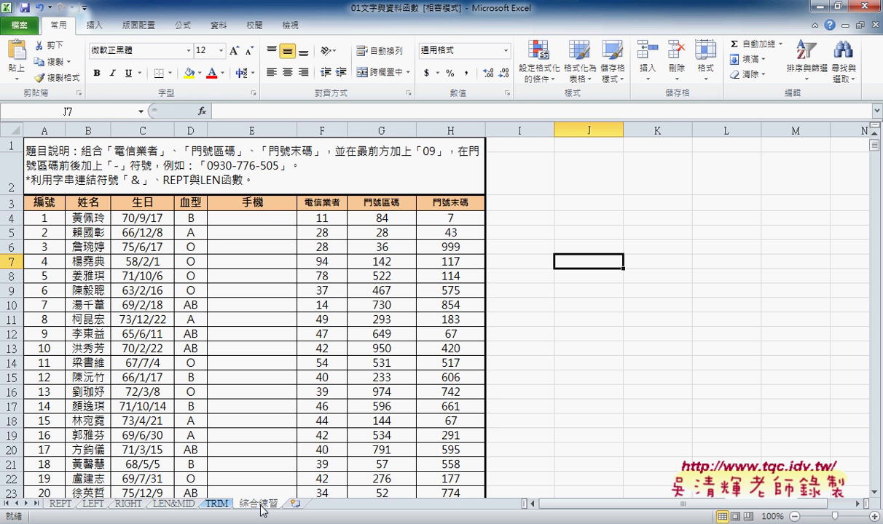
# Review the carrier code in F4 and the empty phone-number cell E4.
pyautogui.click(322, 218)
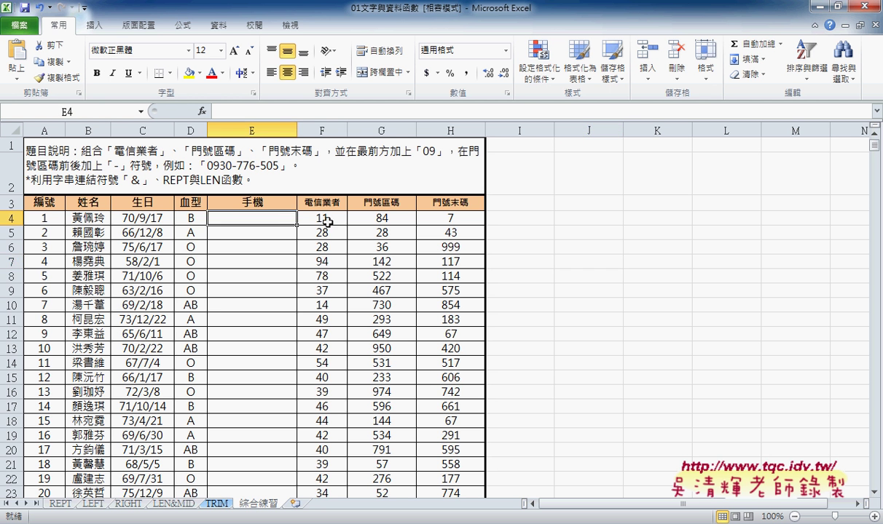
pyautogui.click(381, 220)
pyautogui.click(429, 219)
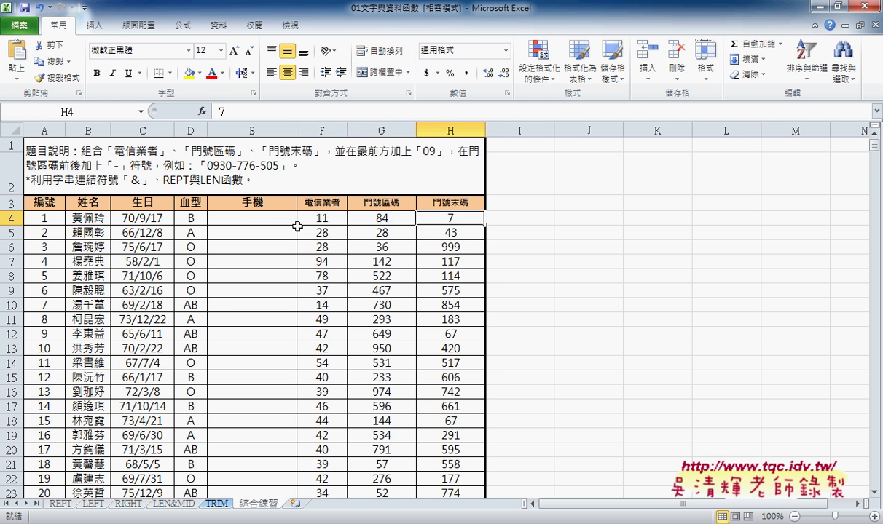
pyautogui.click(266, 222)
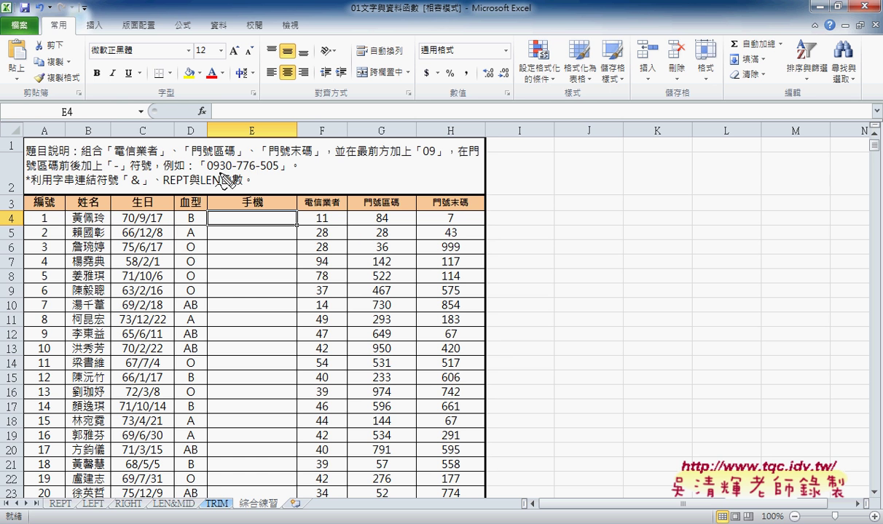
pyautogui.moveTo(213, 173)
pyautogui.mouseDown()
pyautogui.moveTo(276, 179)
pyautogui.moveTo(176, 187)
pyautogui.moveTo(206, 208)
pyautogui.mouseUp()
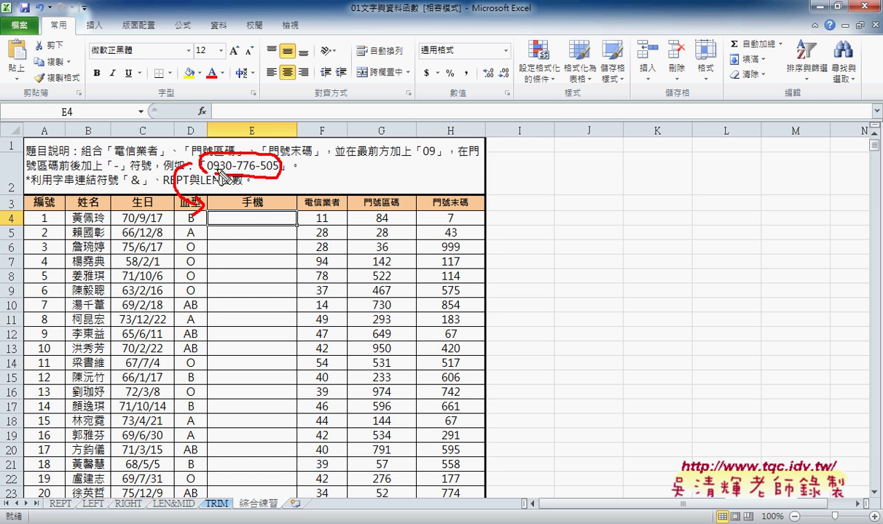
pyautogui.moveTo(315, 226); pyautogui.dragTo(329, 227)
pyautogui.moveTo(344, 217); pyautogui.dragTo(354, 217)
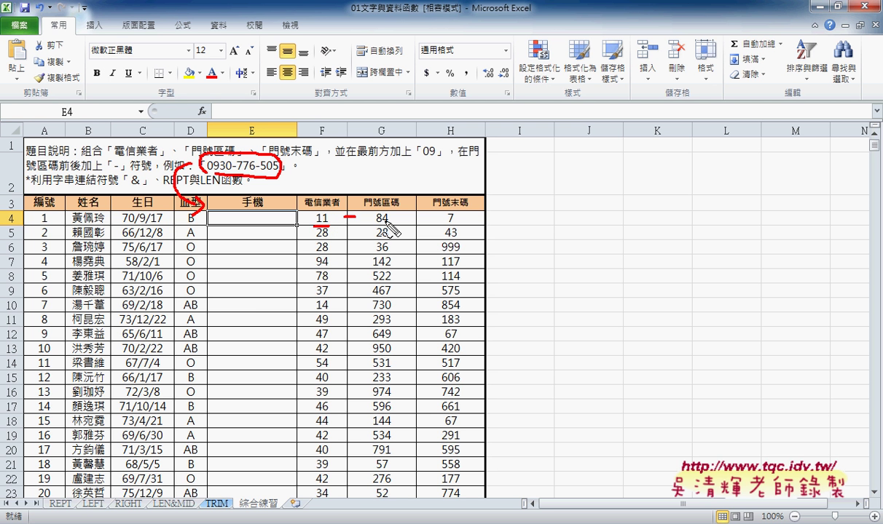
pyautogui.moveTo(376, 226); pyautogui.dragTo(388, 227)
pyautogui.moveTo(366, 212)
pyautogui.mouseDown()
pyautogui.moveTo(368, 224)
pyautogui.moveTo(442, 222)
pyautogui.moveTo(296, 198)
pyautogui.moveTo(295, 209)
pyautogui.mouseUp()
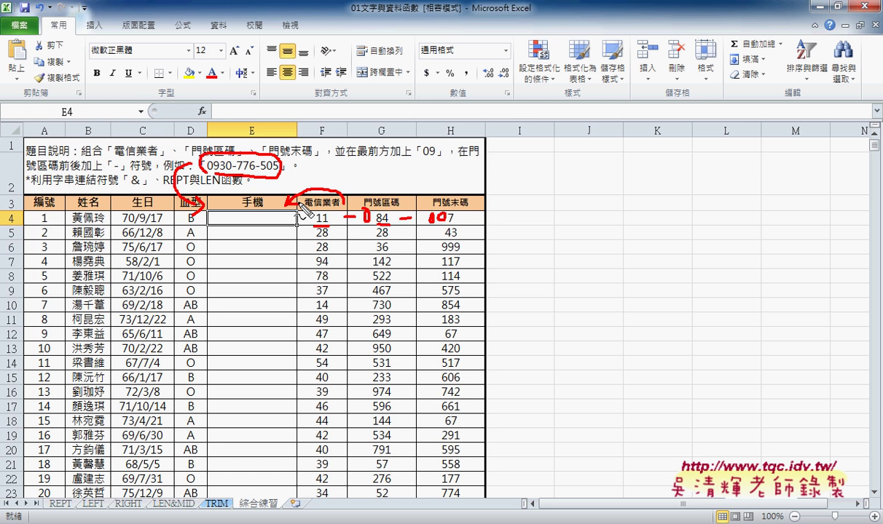
pyautogui.press('Escape')
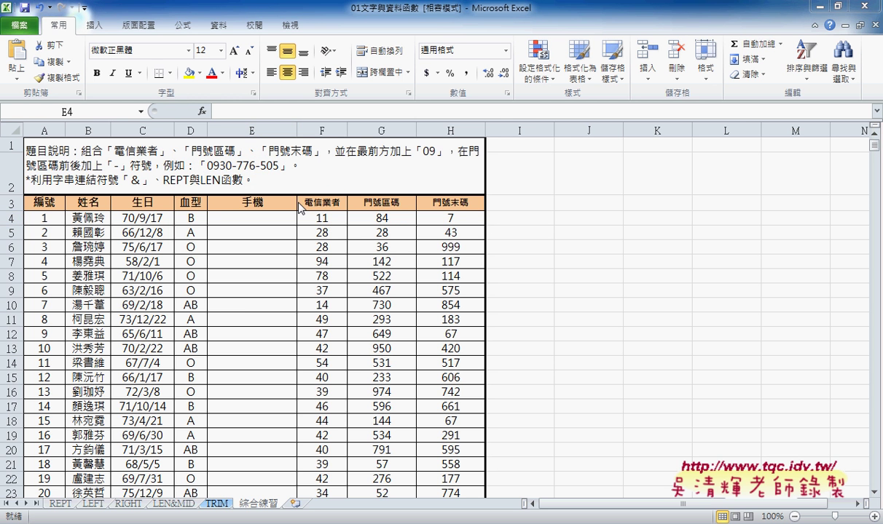
# Reread the task in A1 and cell E4, then move to the REPT sheet.
pyautogui.click(173, 175)
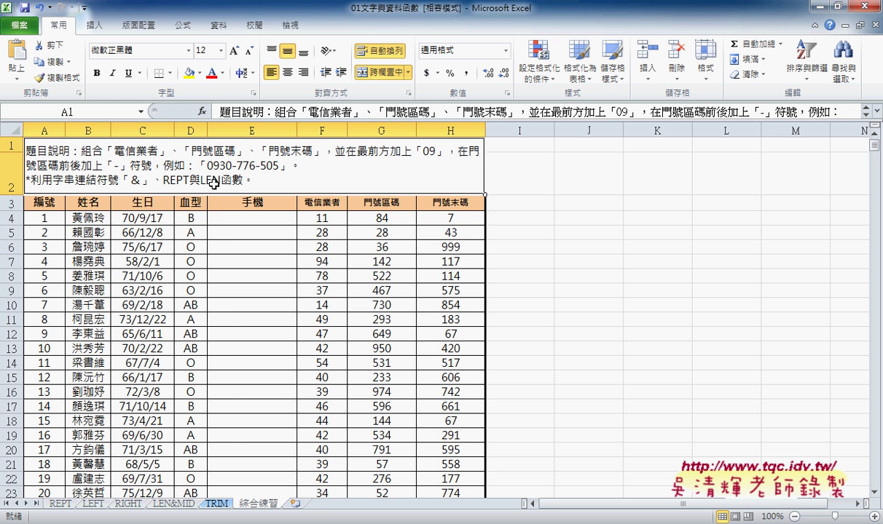
pyautogui.click(268, 219)
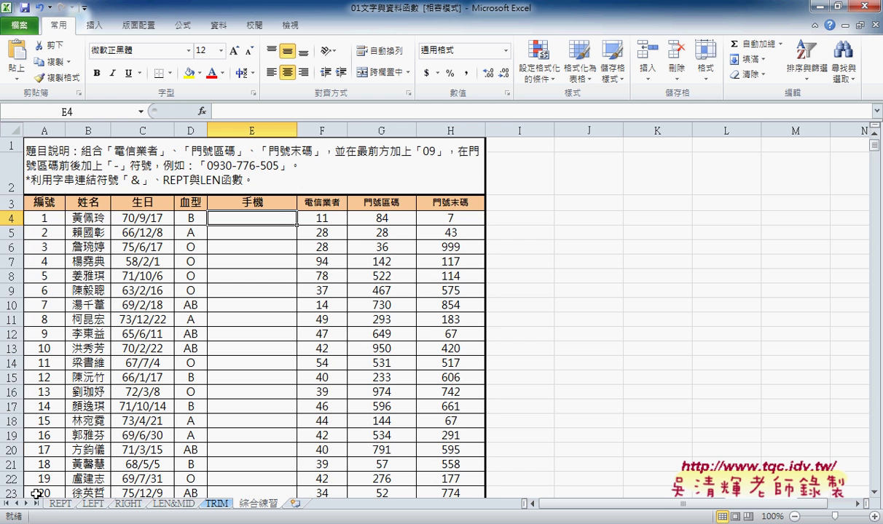
pyautogui.click(60, 504)
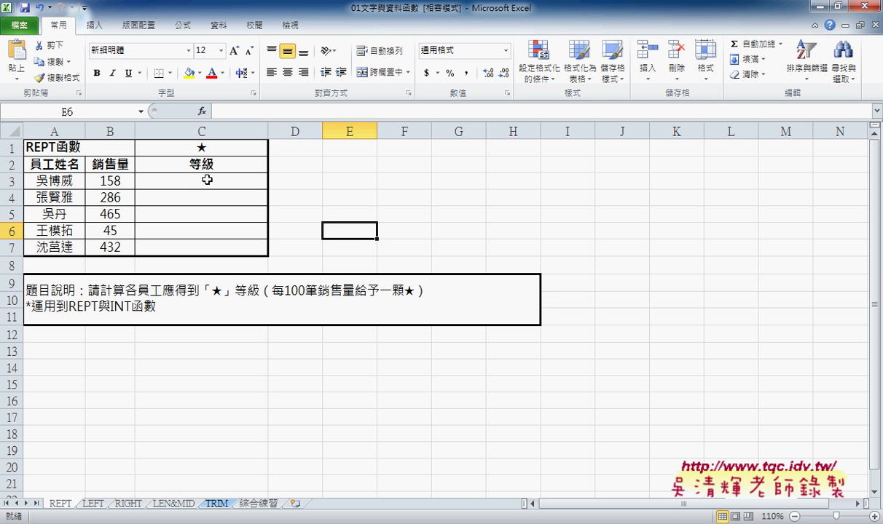
# Check sales figures 158 in B3 and 286 in B4, then start a function in C3.
pyautogui.click(206, 179)
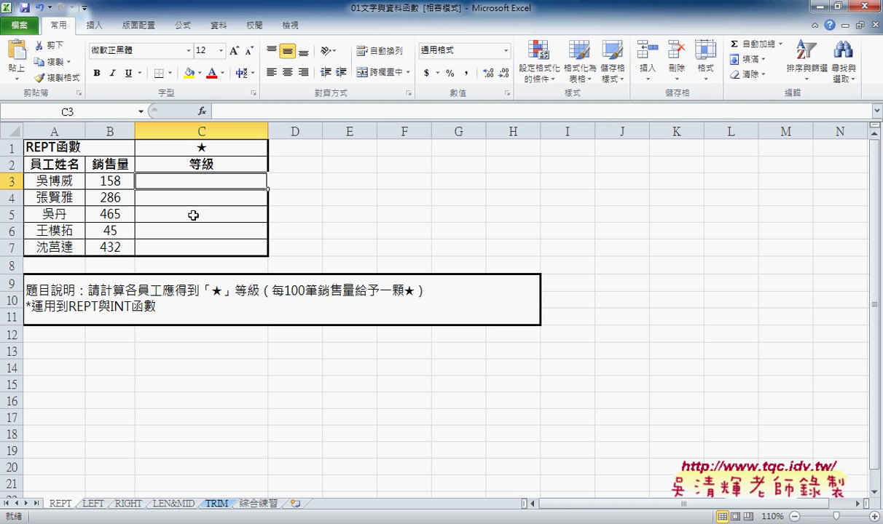
pyautogui.click(105, 179)
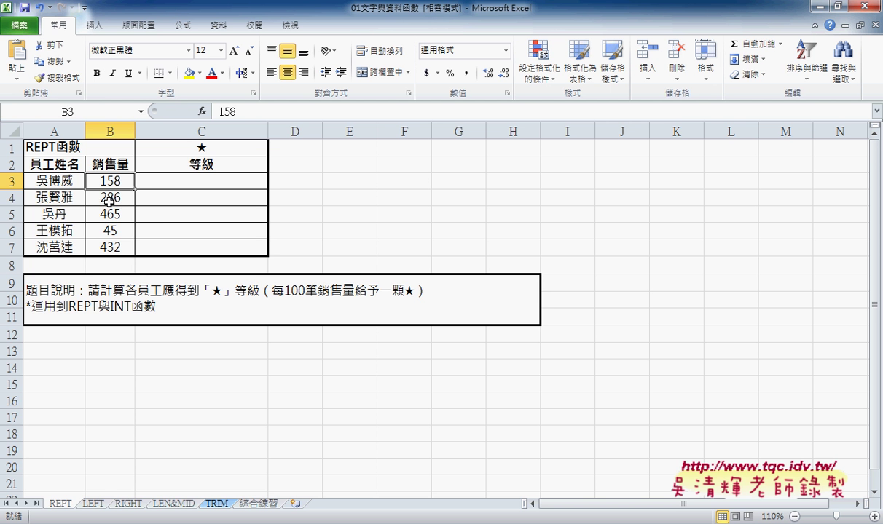
pyautogui.click(109, 201)
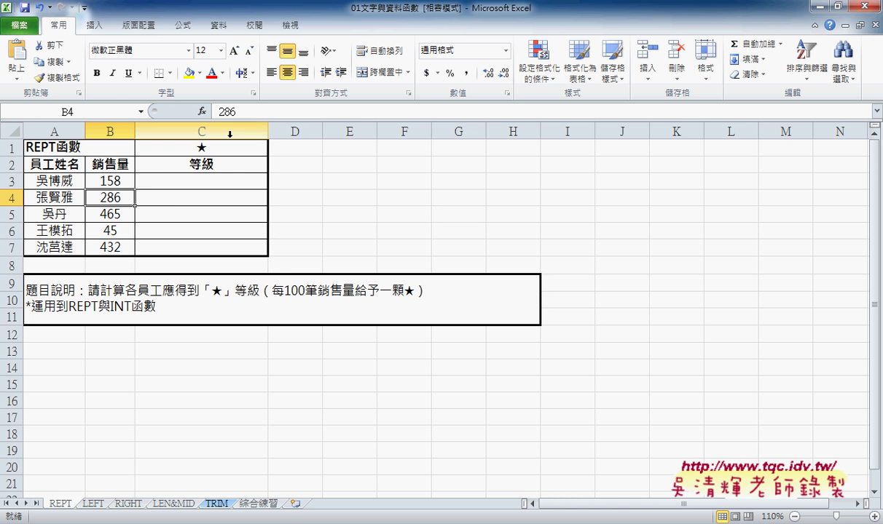
pyautogui.click(122, 175)
pyautogui.click(195, 177)
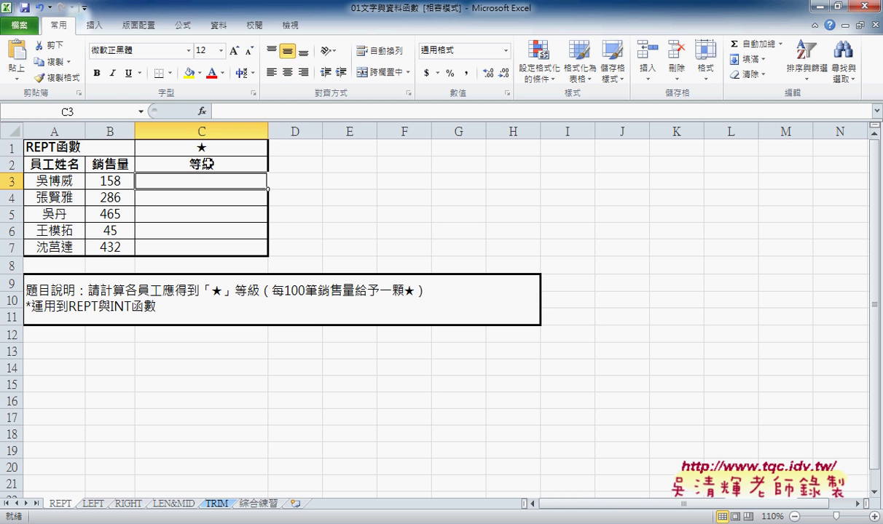
pyautogui.click(201, 112)
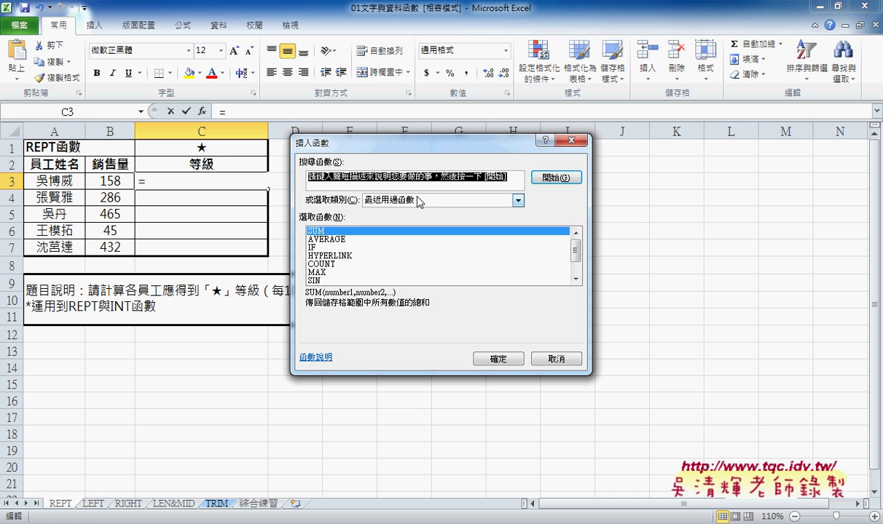
# Expand the 或選取類別 category dropdown in Insert Function and annotate it.
pyautogui.click(419, 201)
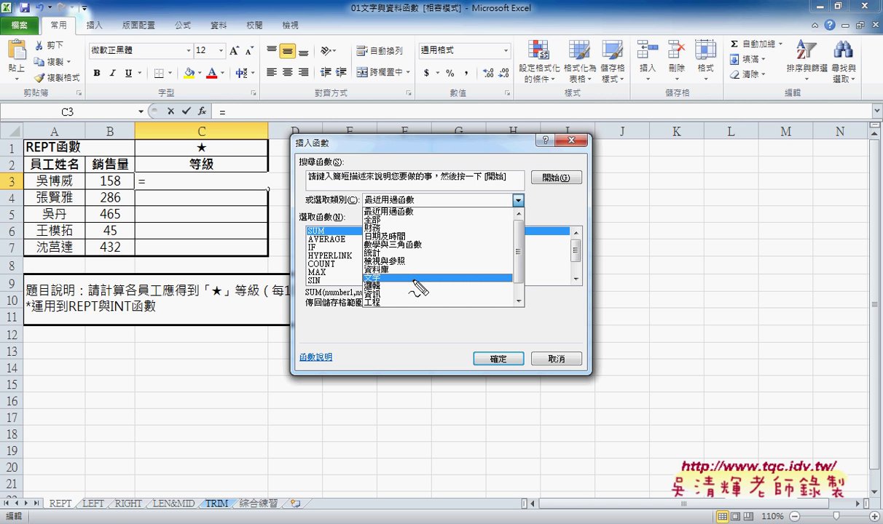
pyautogui.moveTo(191, 124)
pyautogui.mouseDown()
pyautogui.moveTo(220, 110)
pyautogui.moveTo(334, 144)
pyautogui.moveTo(342, 120)
pyautogui.mouseUp()
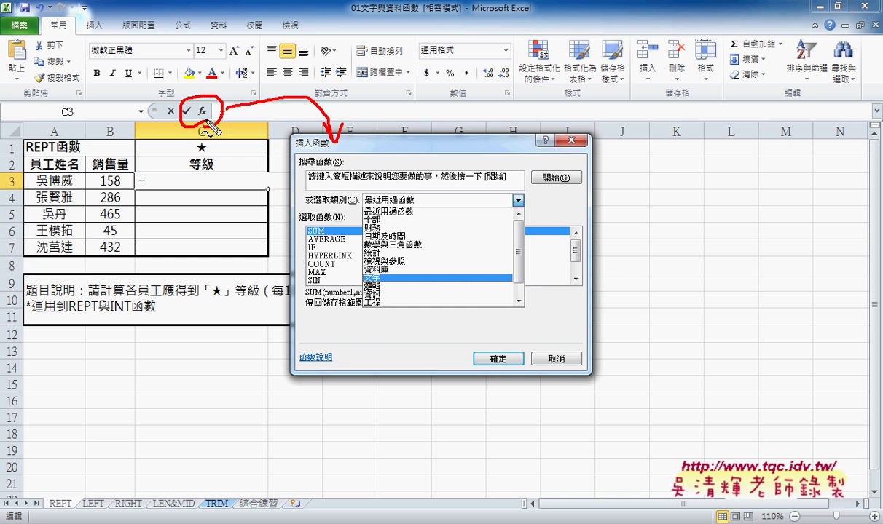
# Annotate the screen, then cancel Insert Function so C3 stays empty.
pyautogui.moveTo(306, 16)
pyautogui.mouseDown()
pyautogui.moveTo(308, 34)
pyautogui.moveTo(354, 18)
pyautogui.moveTo(307, 33)
pyautogui.mouseUp()
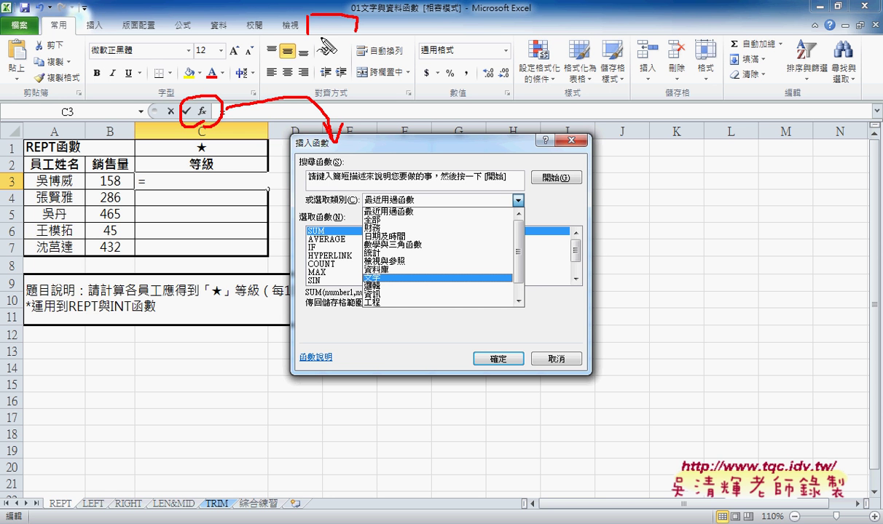
pyautogui.moveTo(439, 44); pyautogui.dragTo(358, 29)
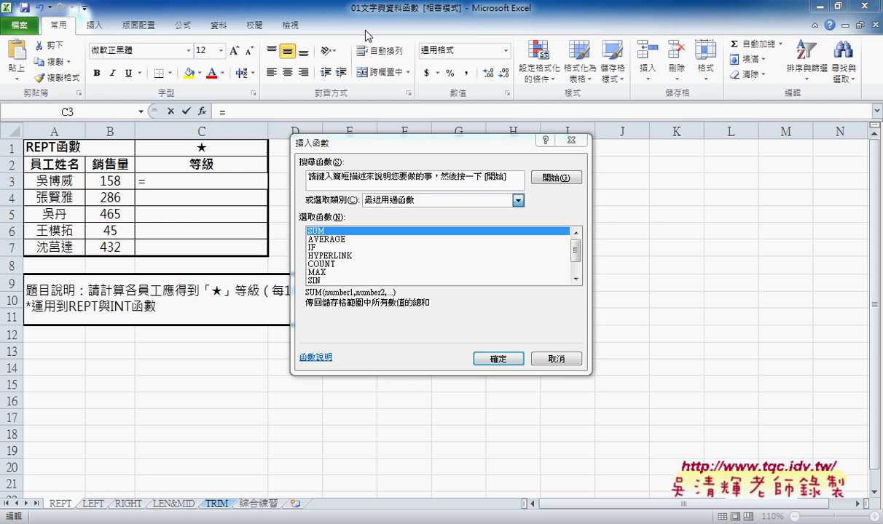
pyautogui.click(571, 140)
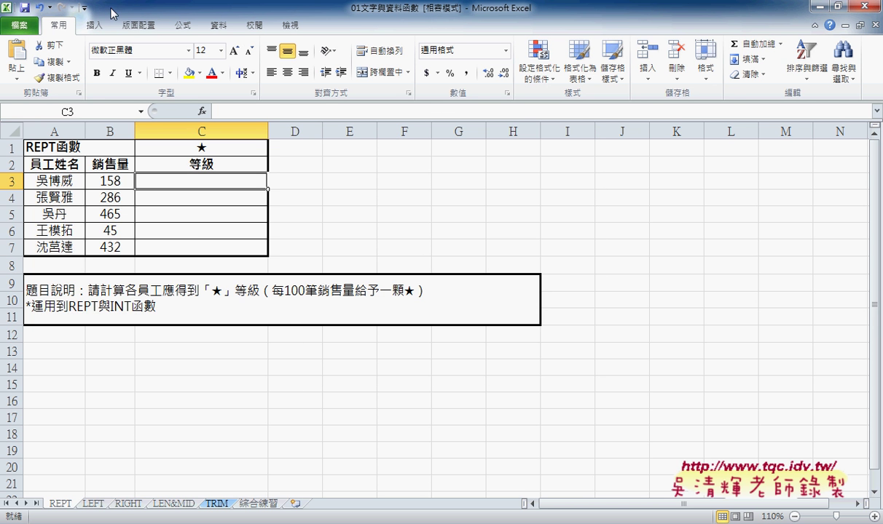
# Enable the 開發人員 tab under Excel Options > 自訂功能區 and confirm with 確定.
pyautogui.click(84, 8)
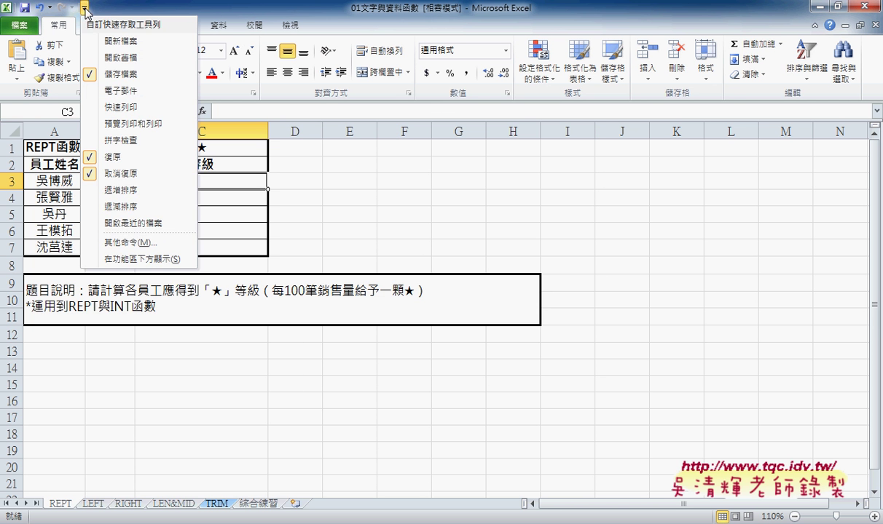
pyautogui.click(122, 243)
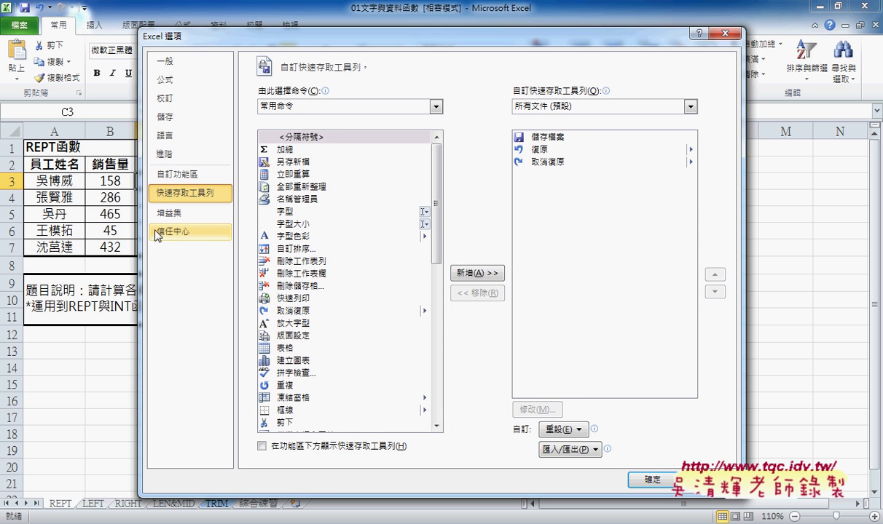
pyautogui.click(185, 176)
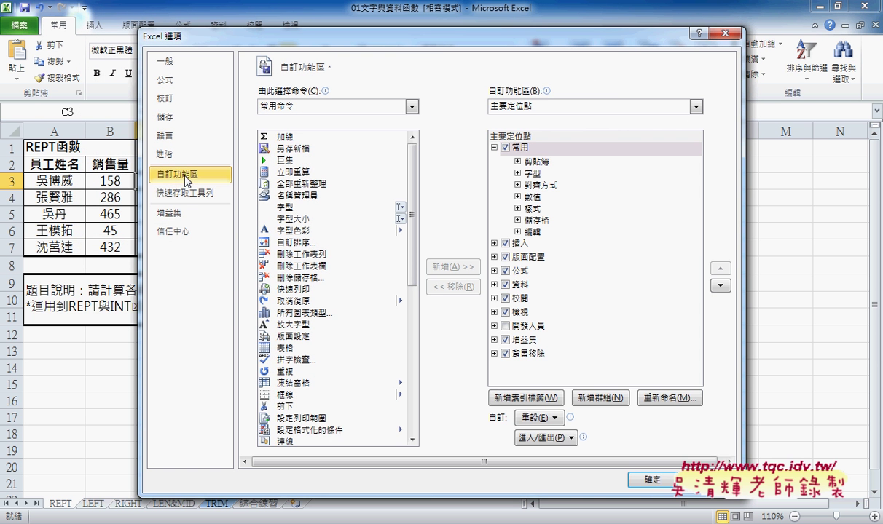
pyautogui.click(505, 326)
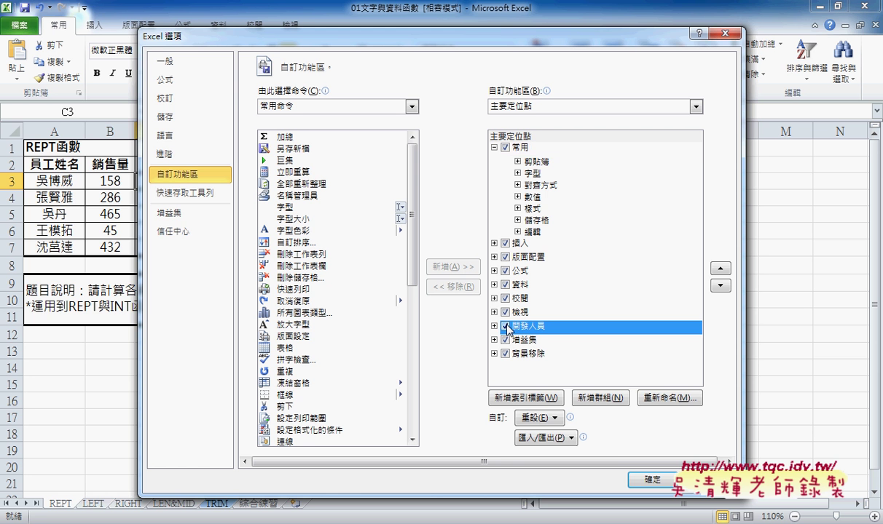
pyautogui.click(652, 482)
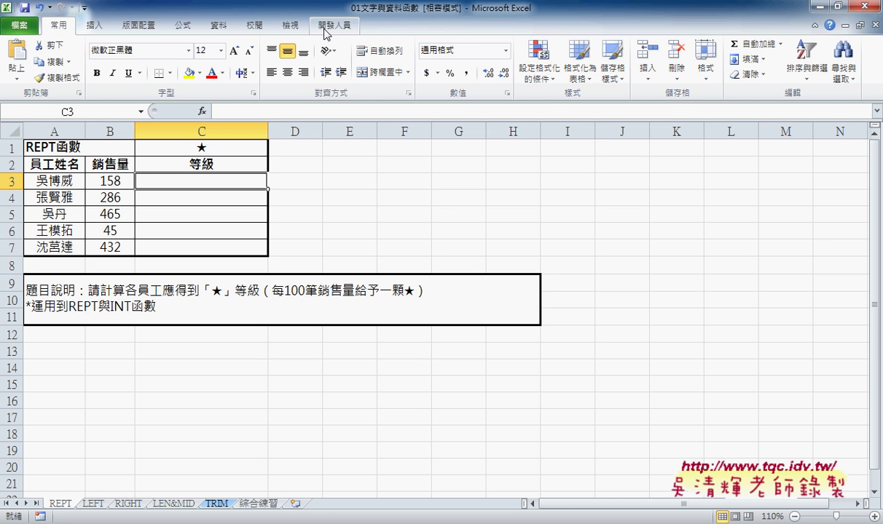
pyautogui.click(329, 29)
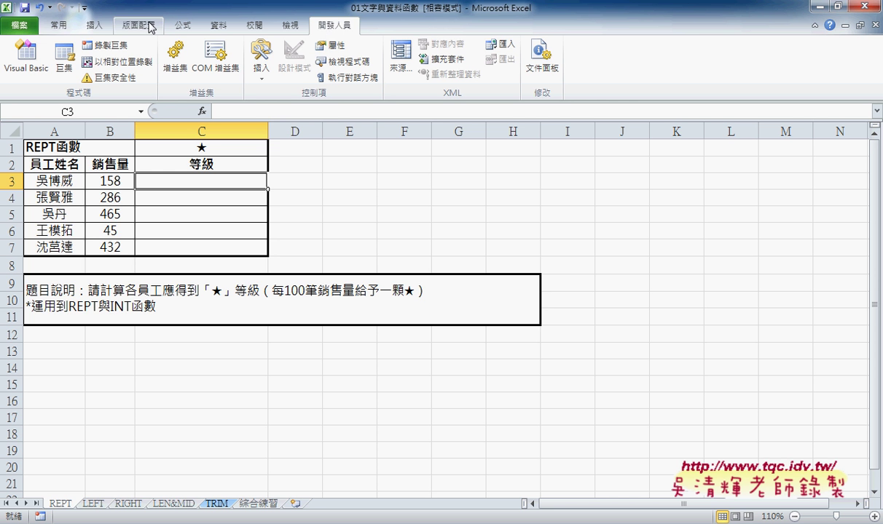
pyautogui.click(61, 27)
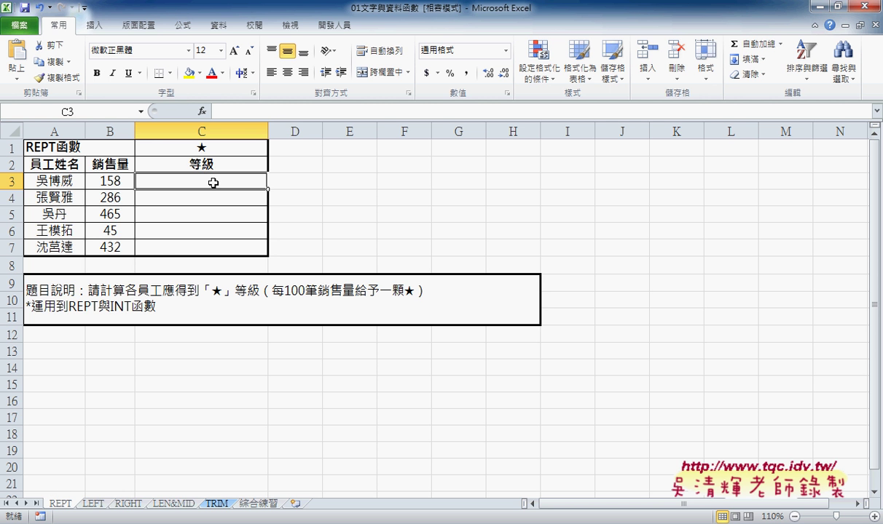
# Reopen Insert Function for C3 and filter it to the 文字 category.
pyautogui.click(202, 112)
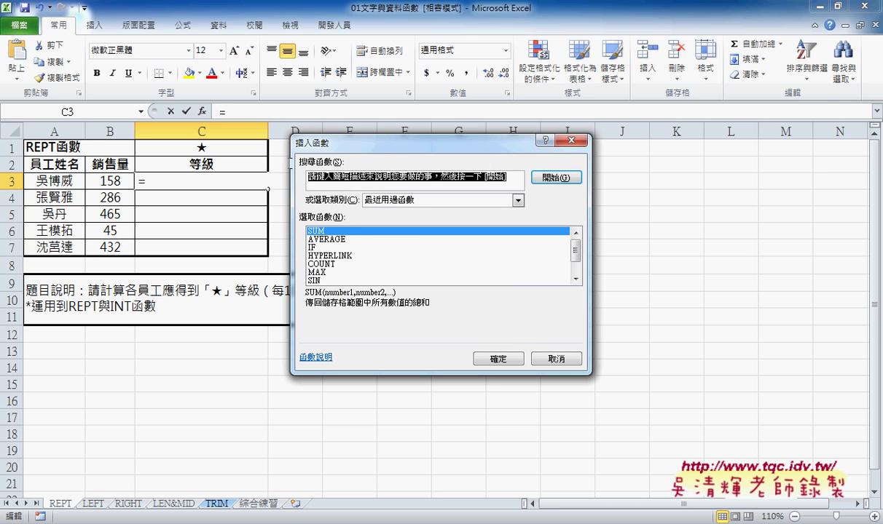
pyautogui.click(386, 199)
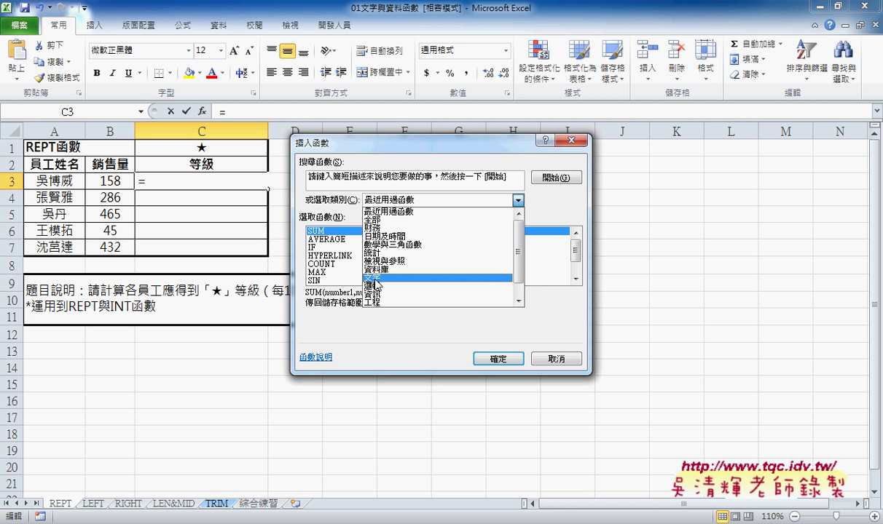
pyautogui.click(375, 278)
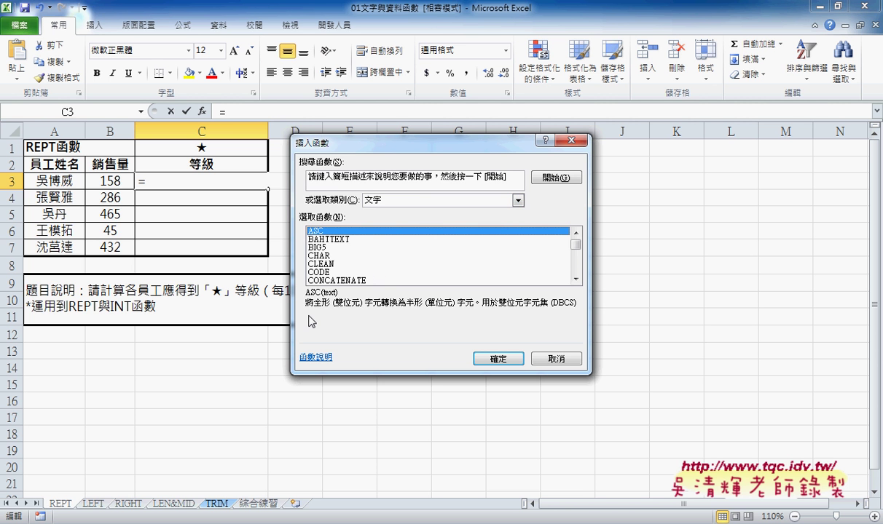
pyautogui.moveTo(577, 246); pyautogui.dragTo(577, 292)
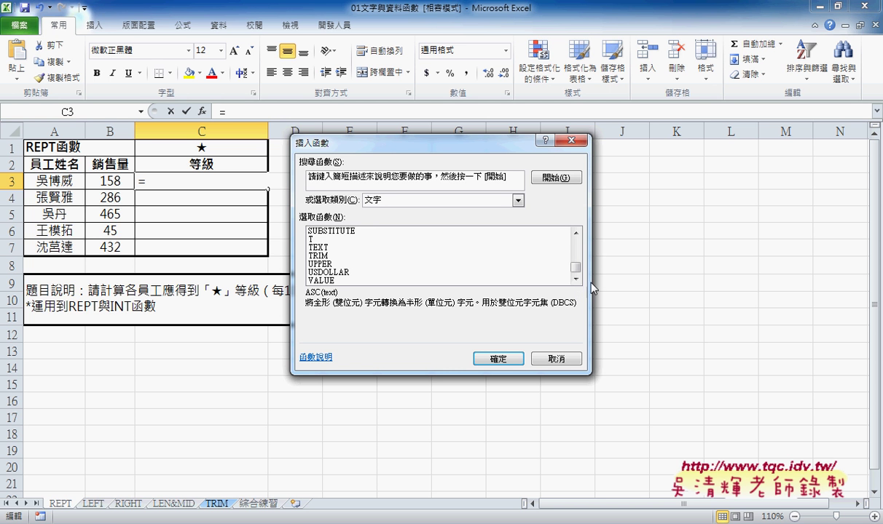
pyautogui.moveTo(575, 266); pyautogui.dragTo(584, 236)
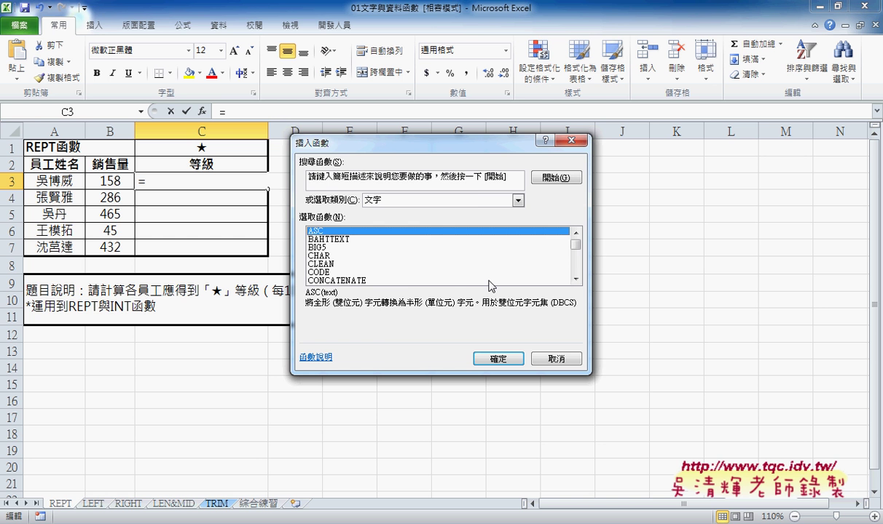
# Browse the BIG5, CHAR, CLEAN and REPLACE descriptions down to REPT.
pyautogui.press('Down')
pyautogui.press('Down')
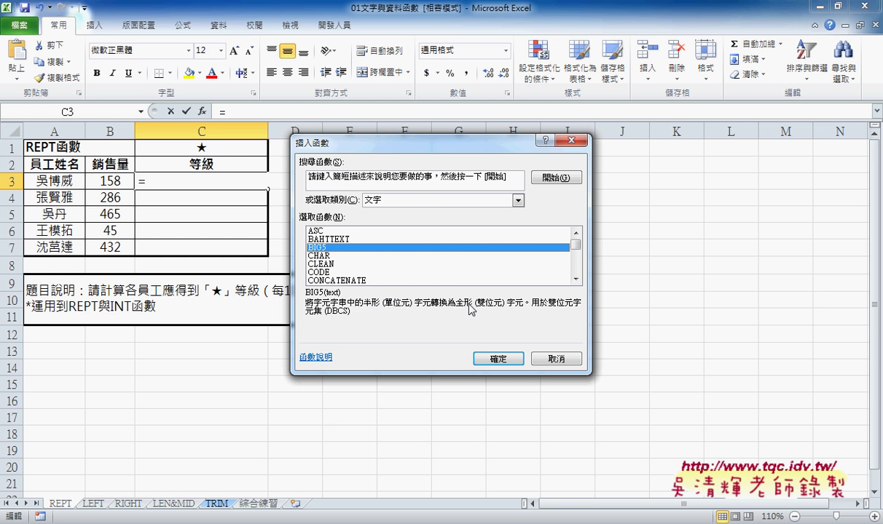
pyautogui.press('Down')
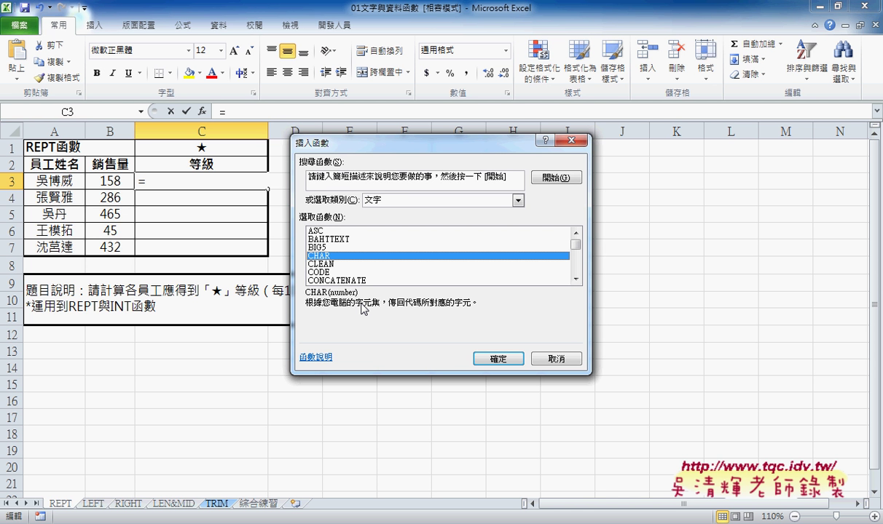
pyautogui.press('Down')
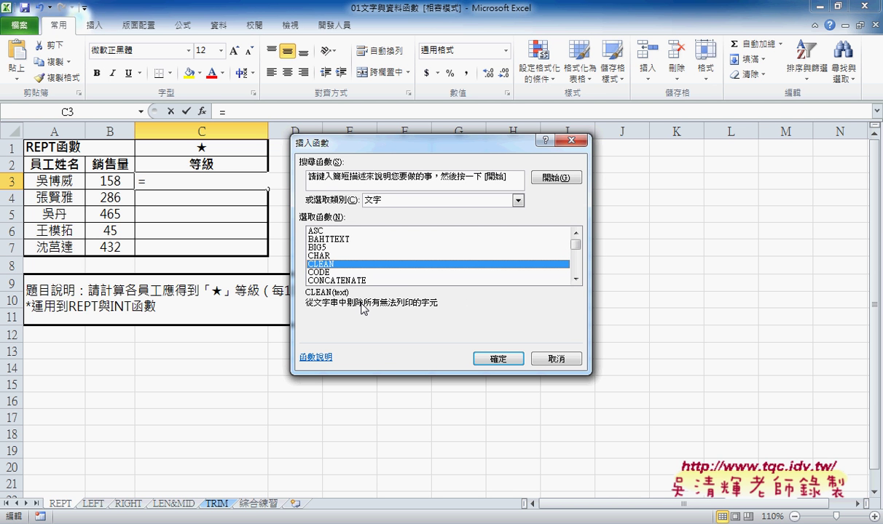
pyautogui.press('r')
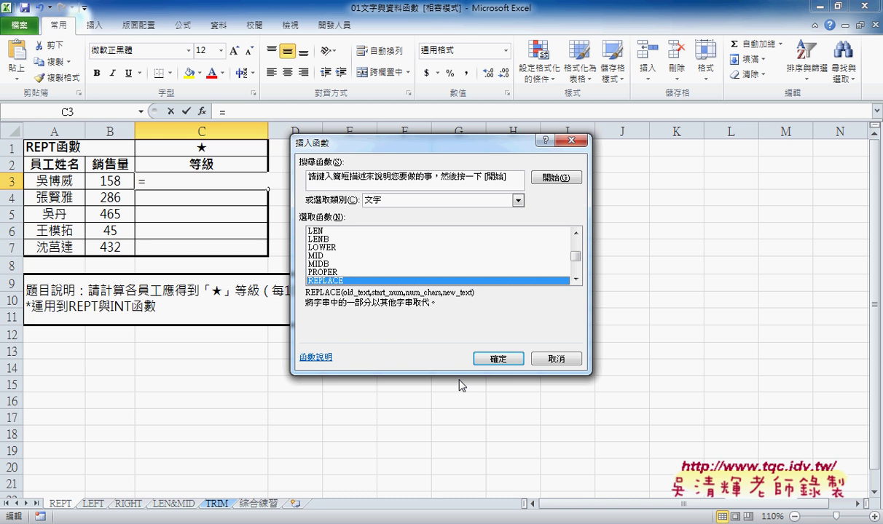
pyautogui.press('Down')
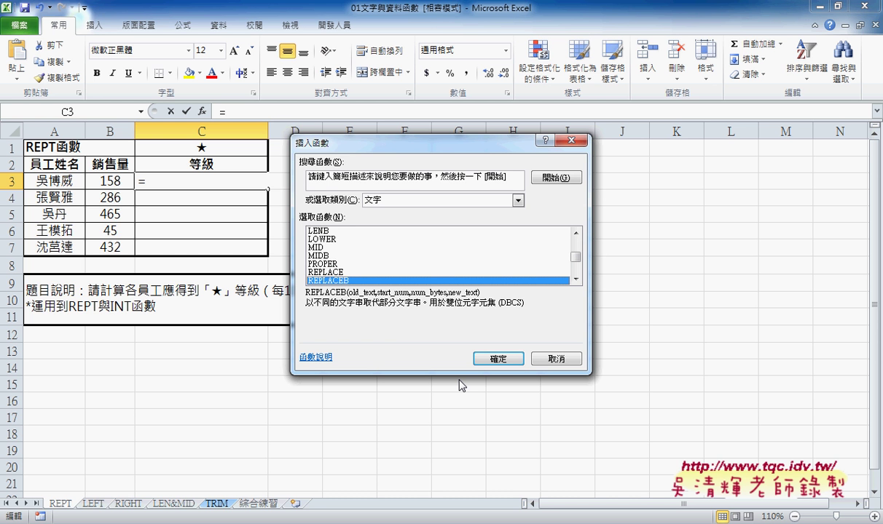
pyautogui.press('Down')
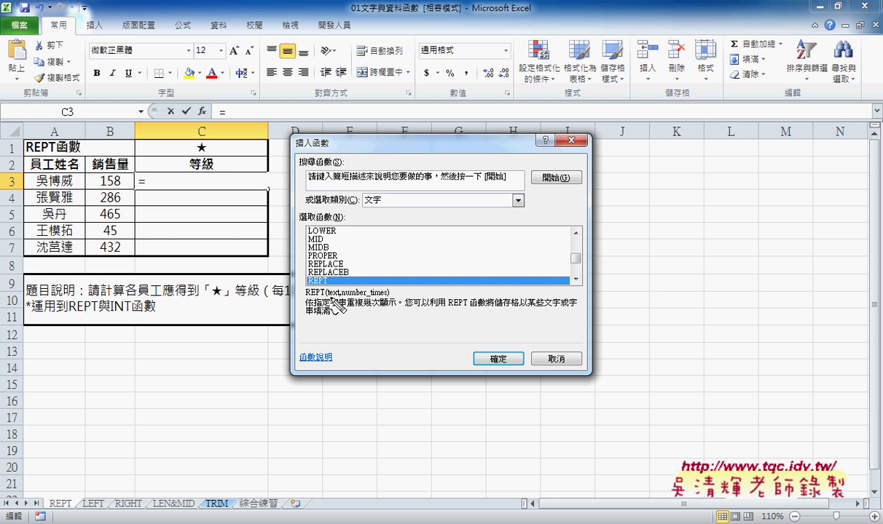
pyautogui.moveTo(327, 297); pyautogui.dragTo(340, 297)
pyautogui.moveTo(208, 155)
pyautogui.mouseDown()
pyautogui.moveTo(196, 154)
pyautogui.moveTo(214, 151)
pyautogui.mouseUp()
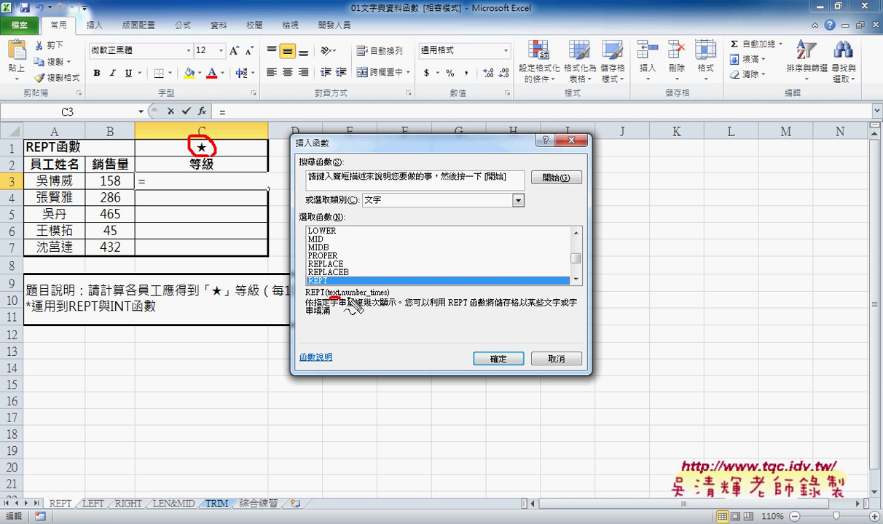
pyautogui.moveTo(342, 297); pyautogui.dragTo(383, 298)
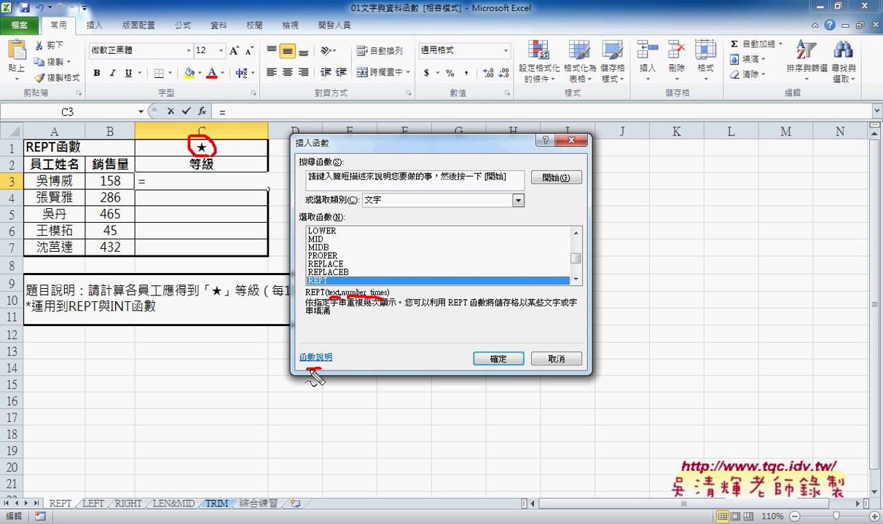
pyautogui.moveTo(309, 370); pyautogui.dragTo(334, 367)
pyautogui.moveTo(343, 313); pyautogui.dragTo(324, 340)
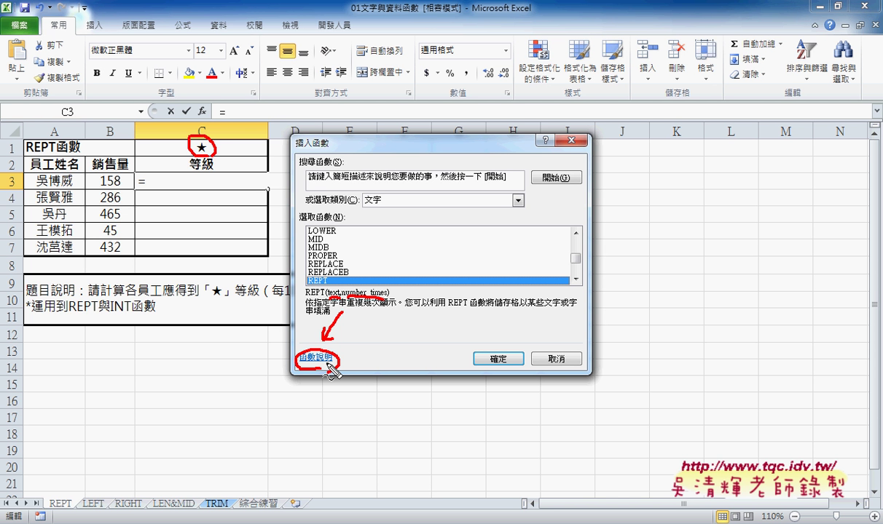
pyautogui.click(327, 364)
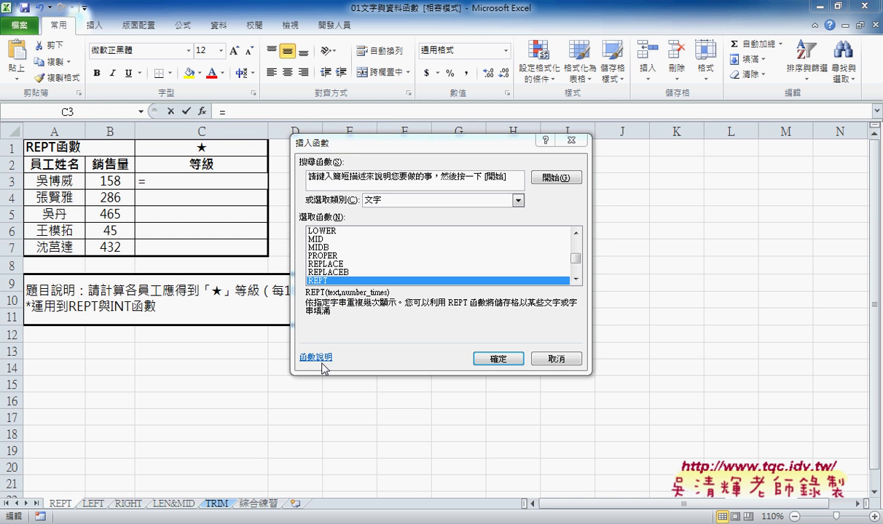
pyautogui.click(321, 359)
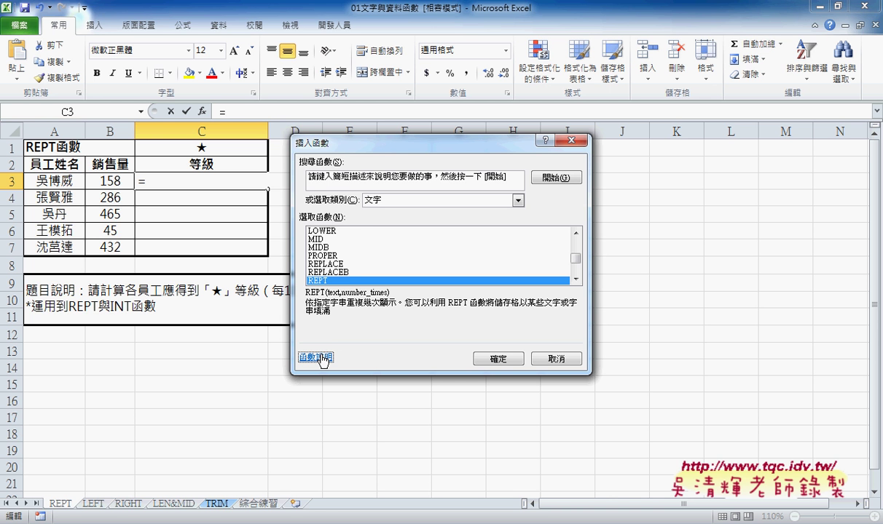
pyautogui.click(323, 360)
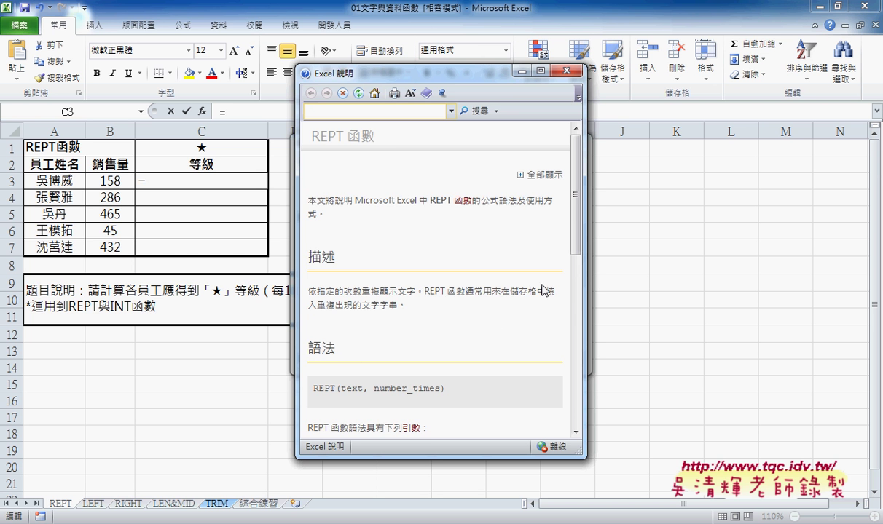
pyautogui.moveTo(576, 232); pyautogui.dragTo(579, 272)
pyautogui.scroll(-1, 546, 272)
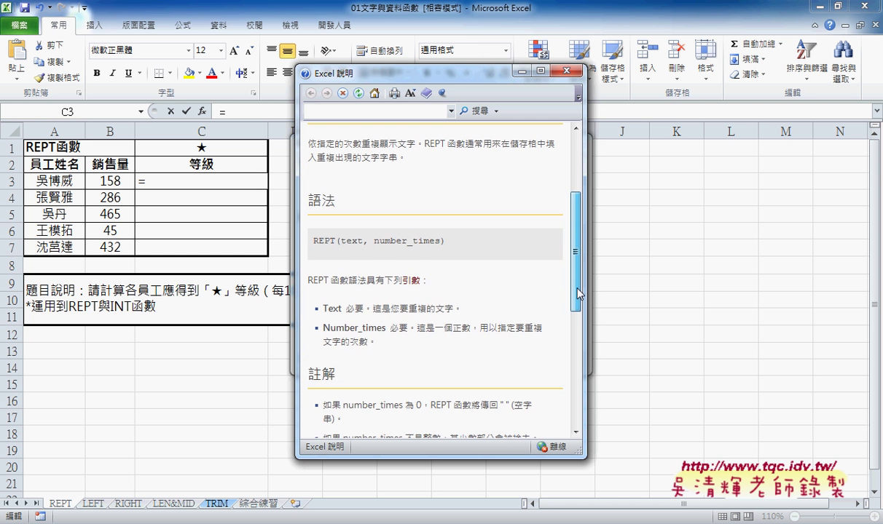
pyautogui.scroll(3, 547, 272)
pyautogui.click(577, 72)
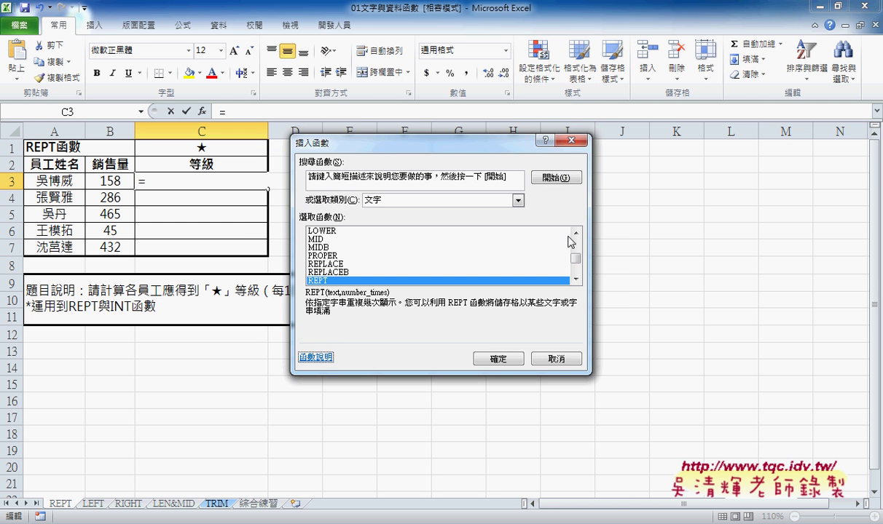
# In REPT's arguments, set Text to C1 and Number_times to B3/100.
pyautogui.click(498, 359)
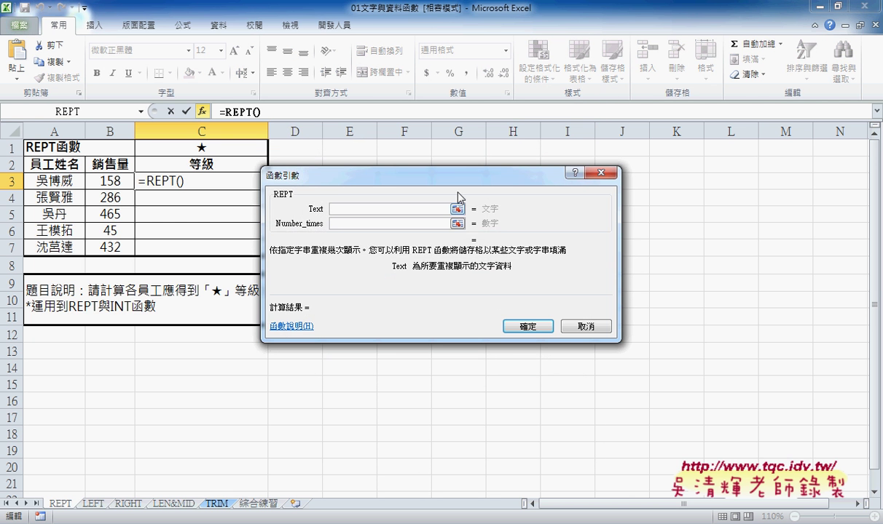
pyautogui.click(198, 146)
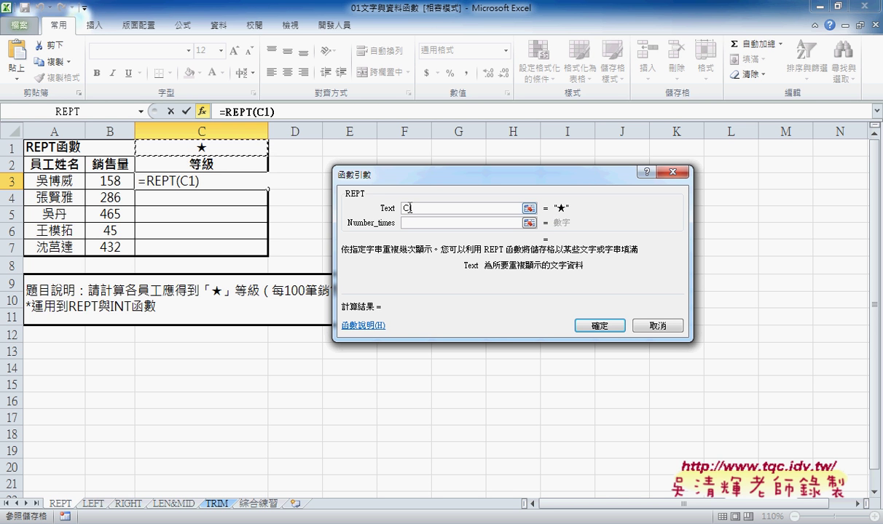
pyautogui.click(417, 223)
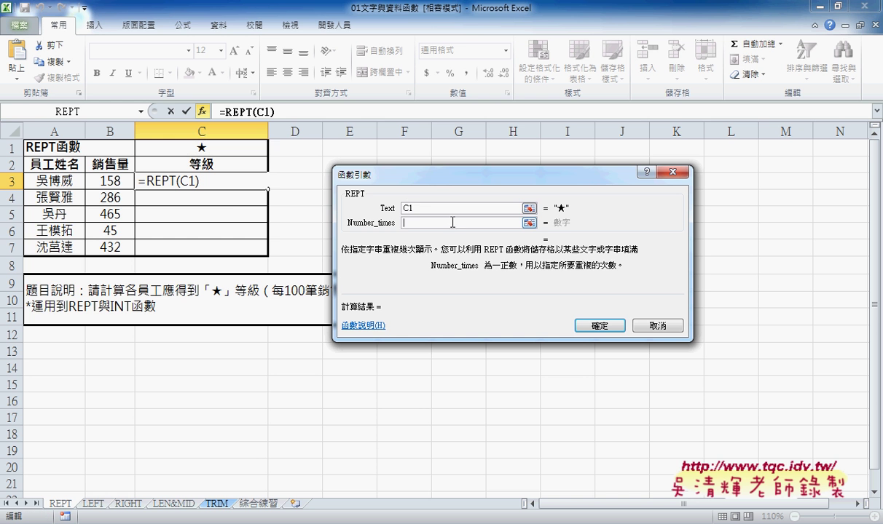
pyautogui.click(121, 181)
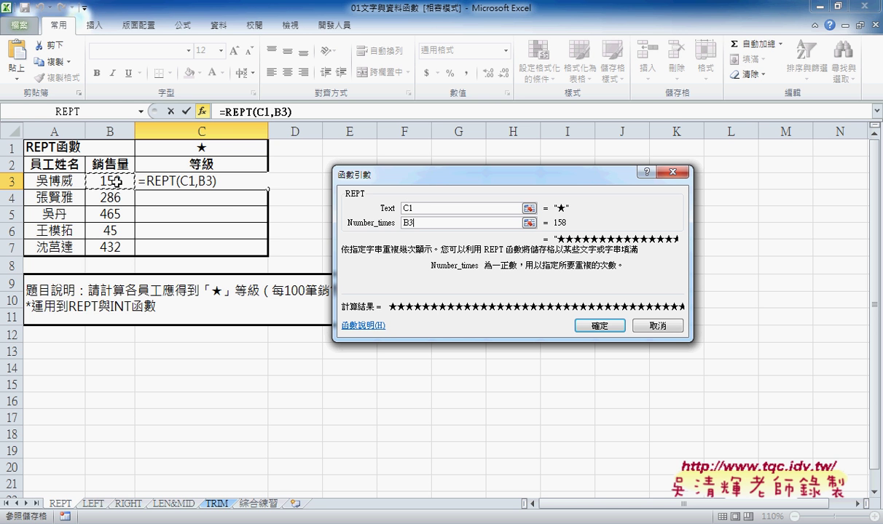
pyautogui.write('/')
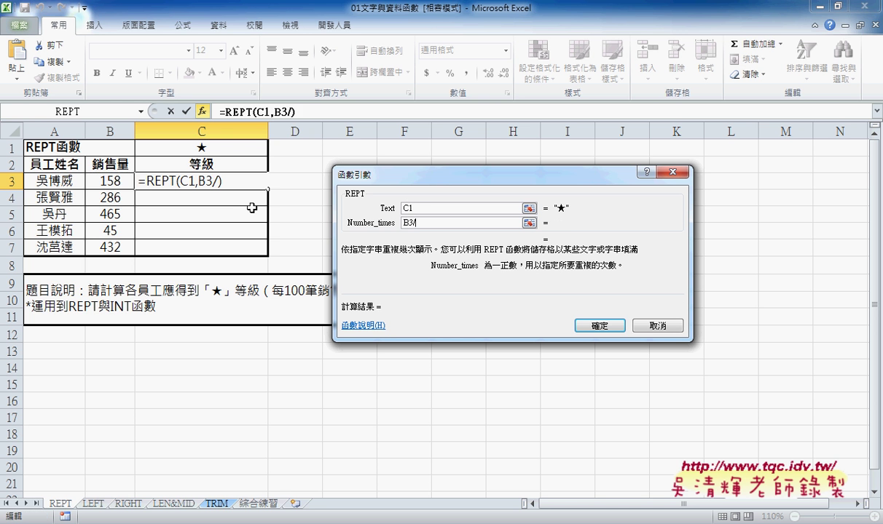
pyautogui.write('100')
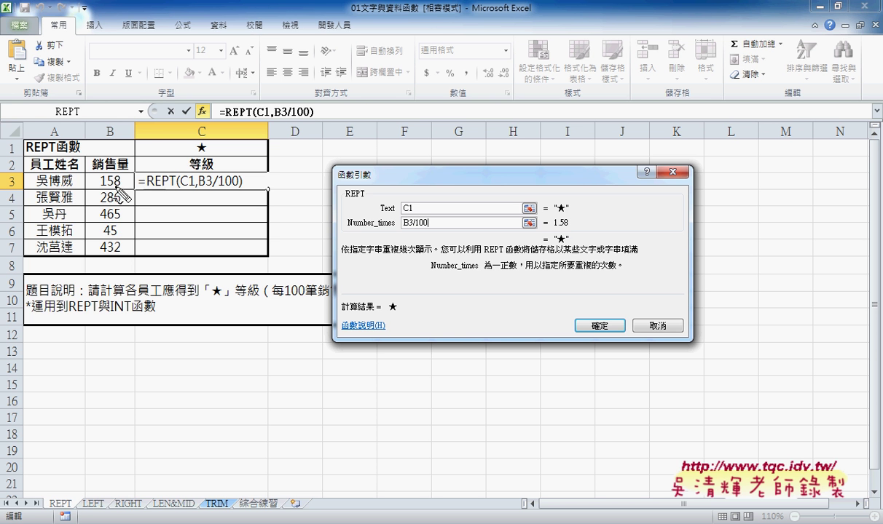
pyautogui.moveTo(402, 232); pyautogui.dragTo(437, 230)
pyautogui.moveTo(551, 231); pyautogui.dragTo(580, 229)
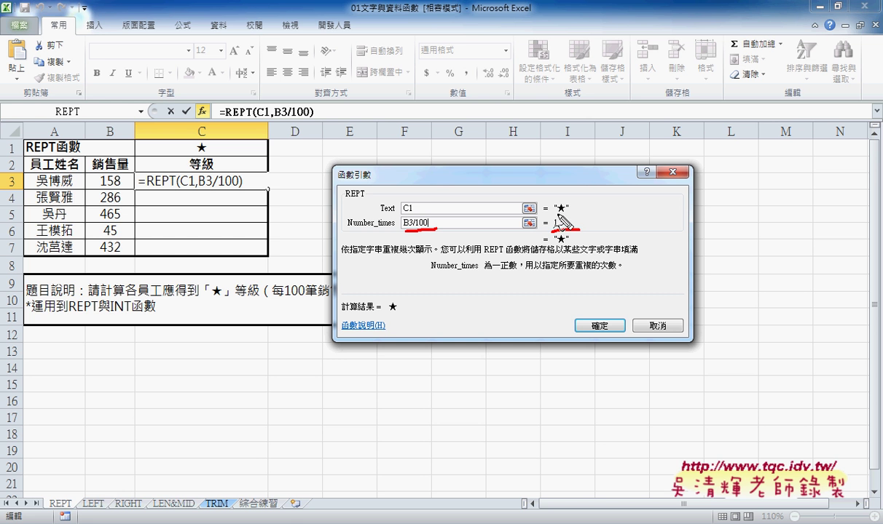
pyautogui.moveTo(558, 213); pyautogui.dragTo(559, 236)
pyautogui.moveTo(124, 317)
pyautogui.mouseDown()
pyautogui.moveTo(129, 292)
pyautogui.moveTo(132, 325)
pyautogui.mouseUp()
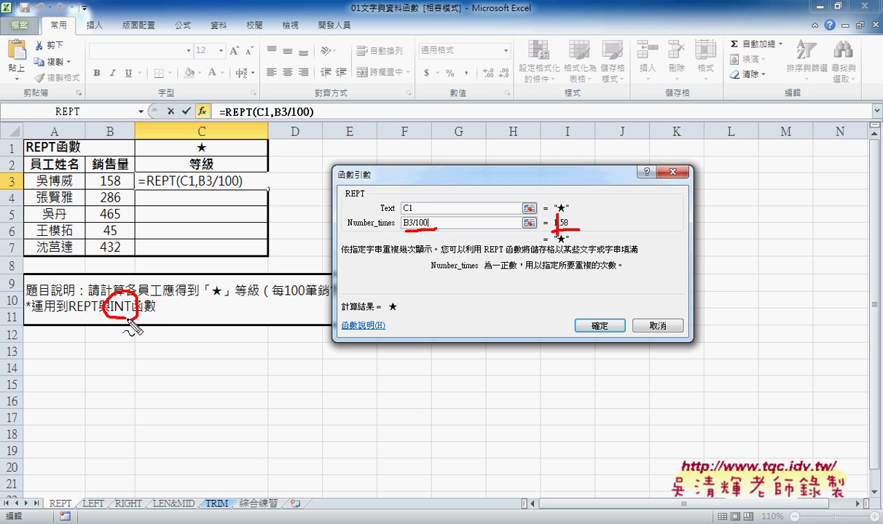
pyautogui.press('Escape')
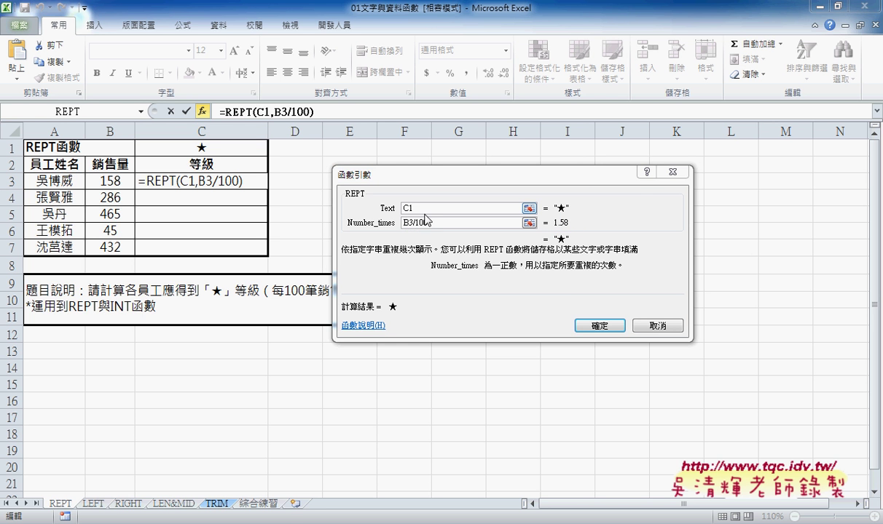
# Wrap the count as INT(B3/100) and confirm =REPT(C1,INT(B3/100)) in C3.
pyautogui.click(453, 226)
pyautogui.press('Home')
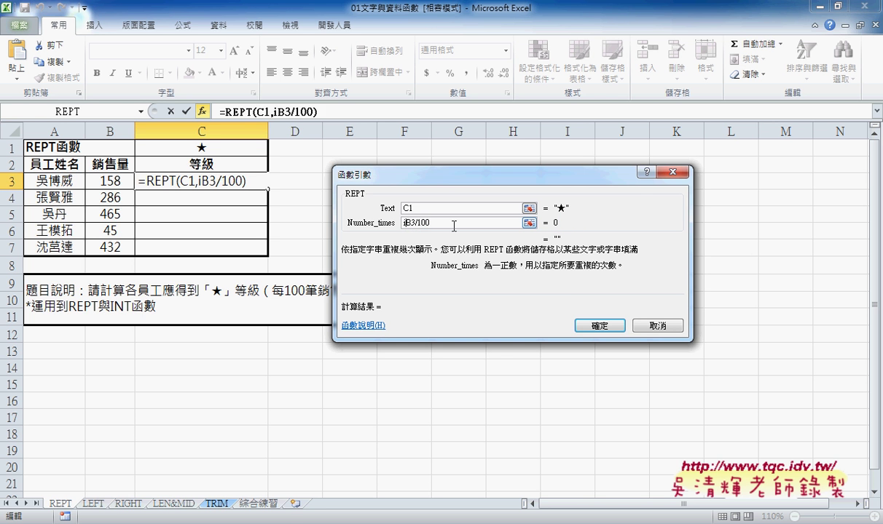
pyautogui.write('int(')
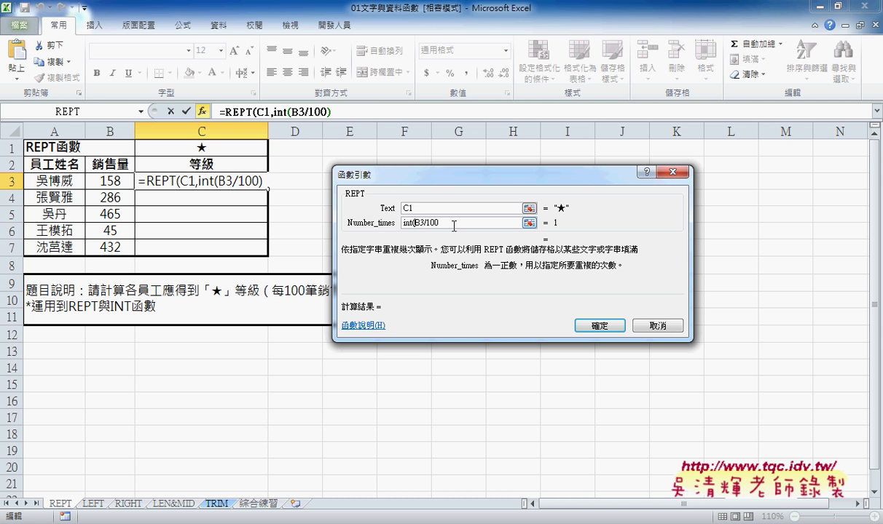
pyautogui.press('End')
pyautogui.write(')')
pyautogui.click(600, 326)
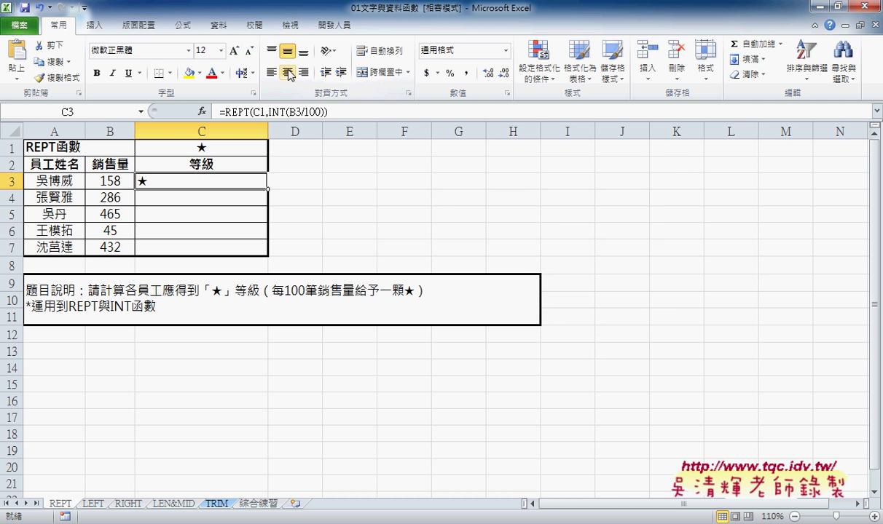
# Centre the ★ in C3, fill its formula down to C7, and inspect it.
pyautogui.click(287, 72)
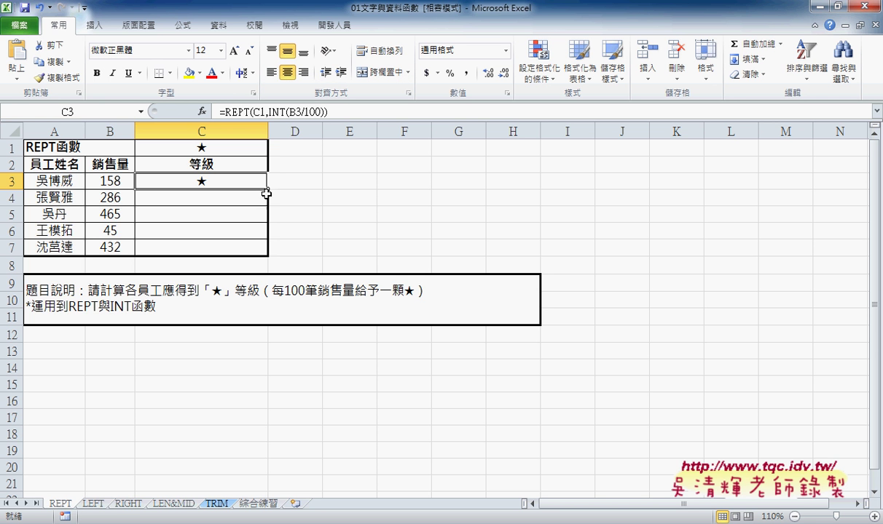
pyautogui.moveTo(266, 189); pyautogui.dragTo(267, 254)
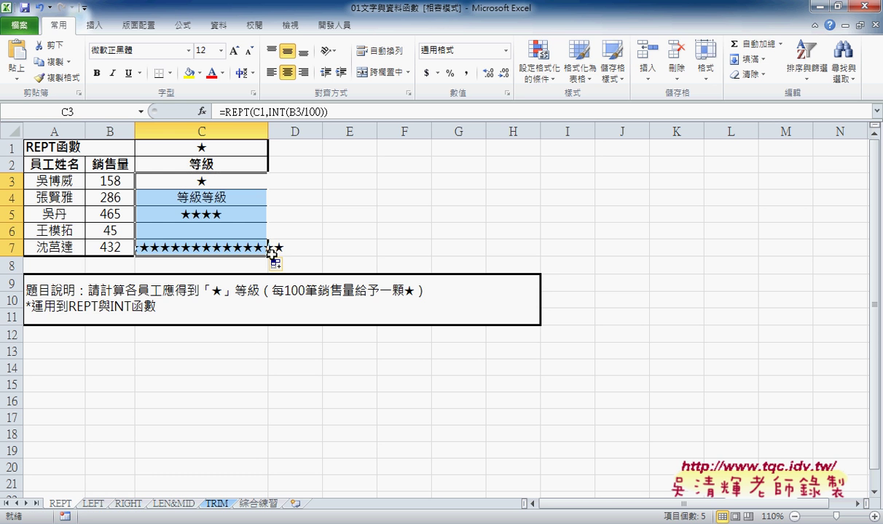
pyautogui.click(250, 111)
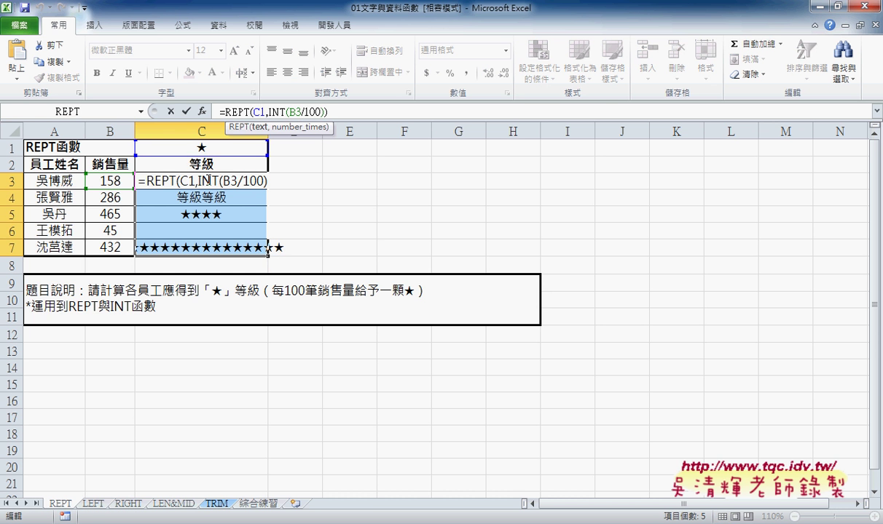
pyautogui.click(170, 112)
pyautogui.click(203, 182)
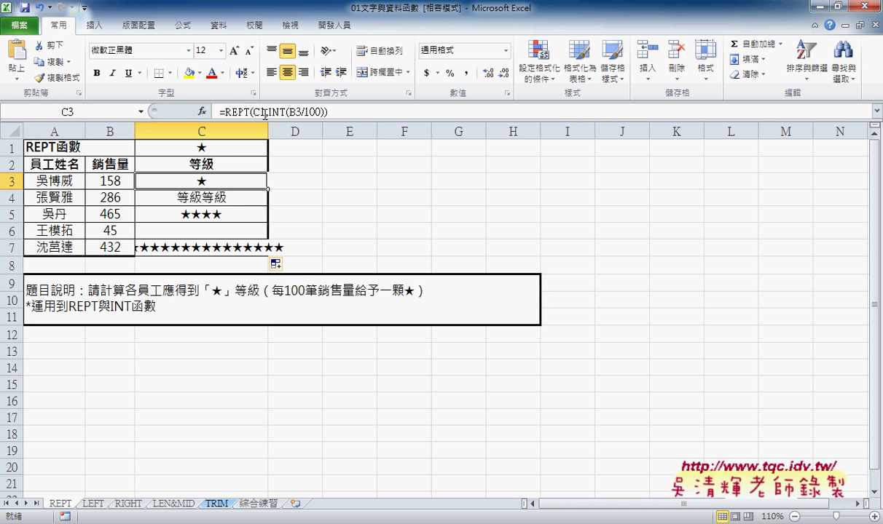
# Inspect the copied formulas in C4 and C5, then reselect C3.
pyautogui.click(225, 197)
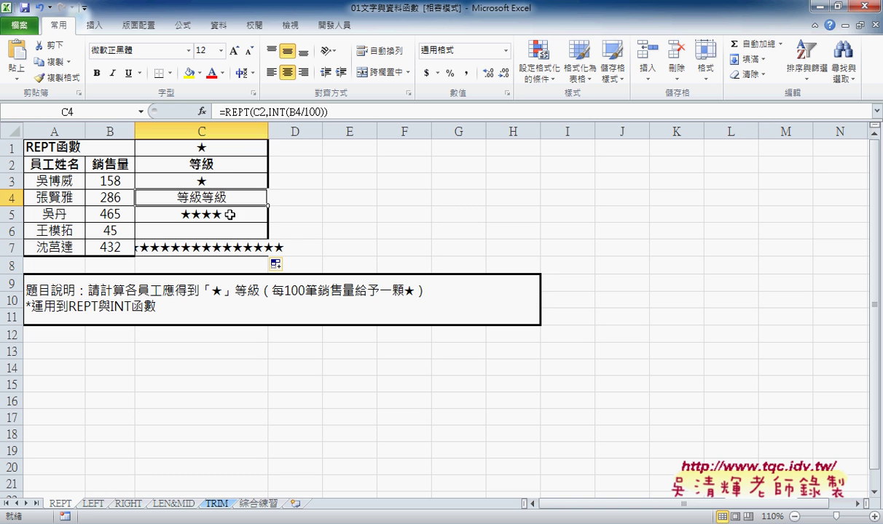
pyautogui.click(218, 211)
pyautogui.click(215, 176)
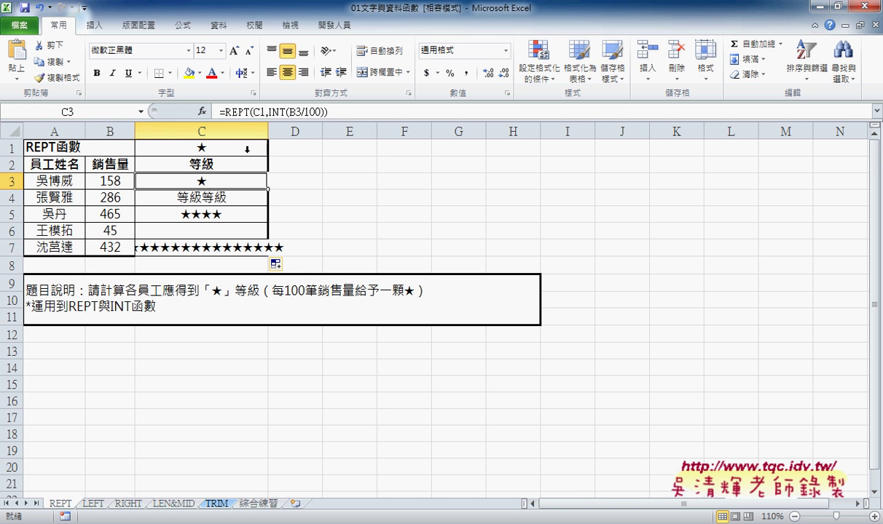
# Change C1 to C$1 in C3's REPT formula and refill it down to C7.
pyautogui.click(261, 111)
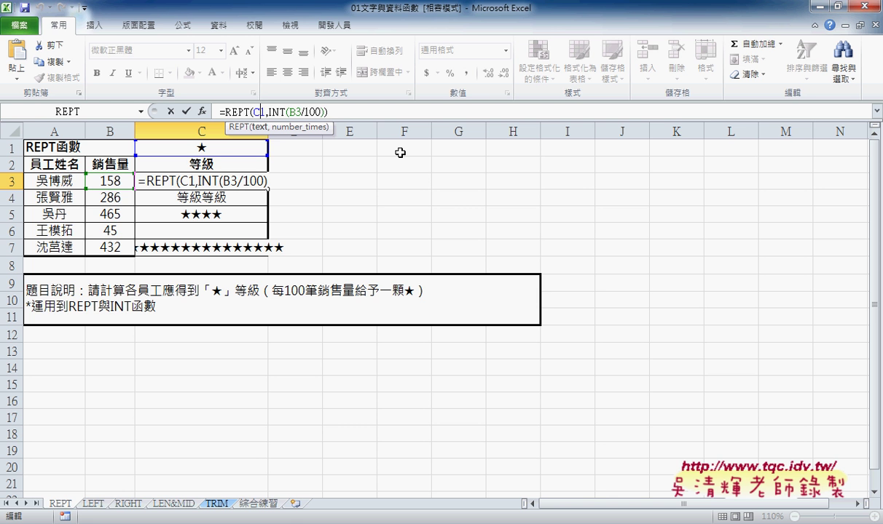
pyautogui.write('$')
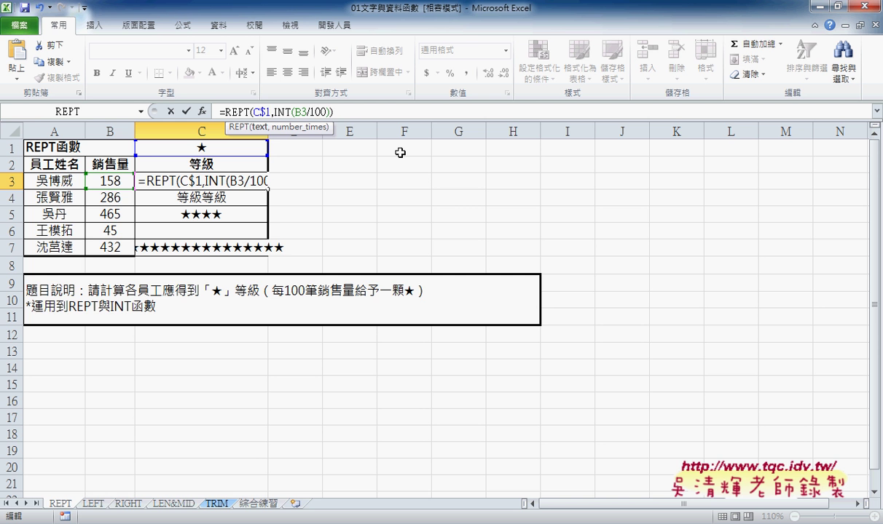
pyautogui.write('$')
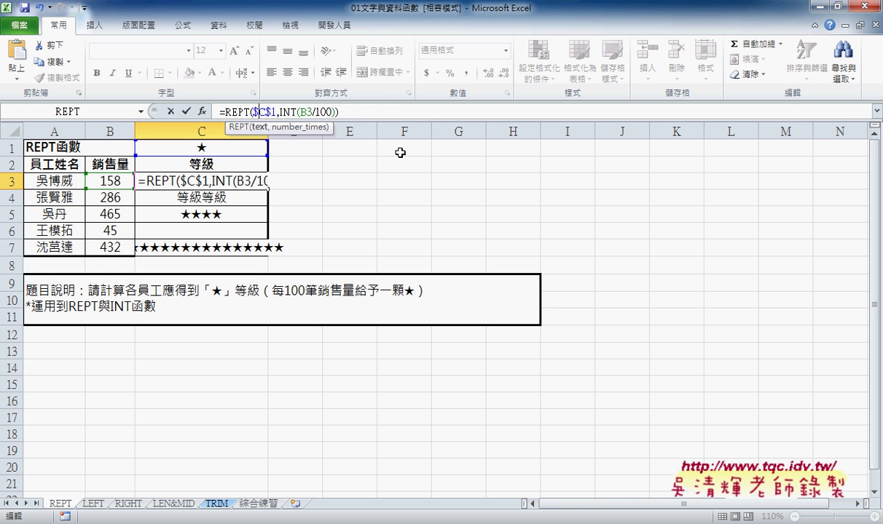
pyautogui.press('BackSpace')
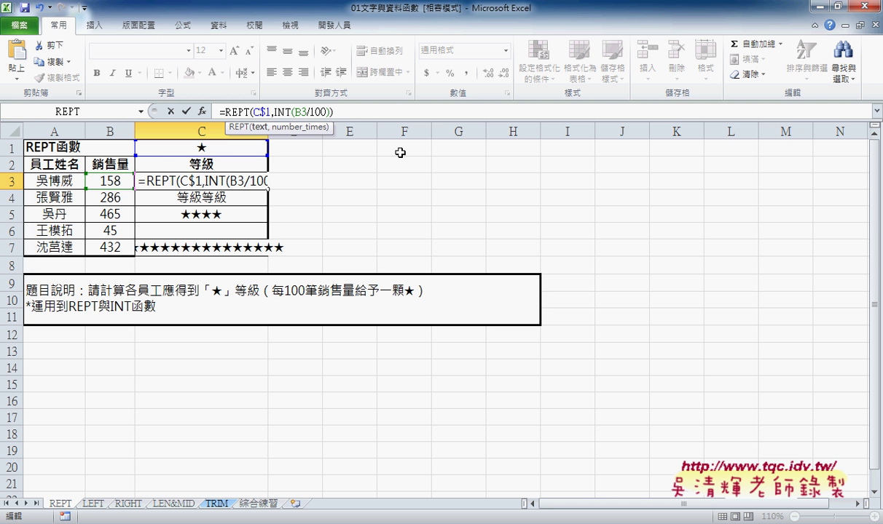
pyautogui.press('BackSpace')
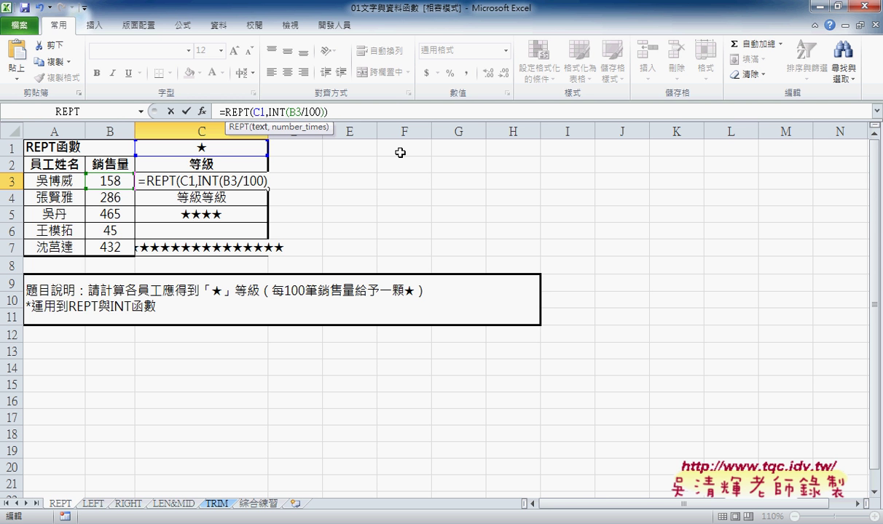
pyautogui.press('F4')
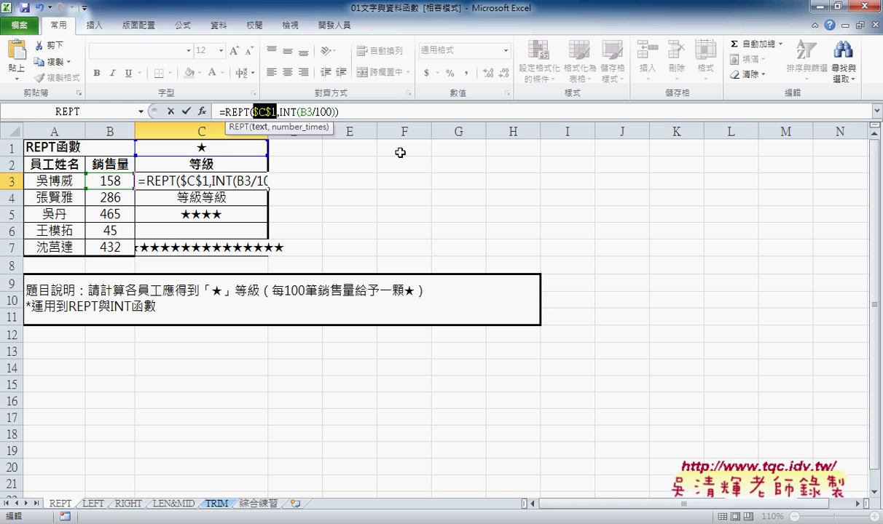
pyautogui.press('Left')
pyautogui.press('BackSpace')
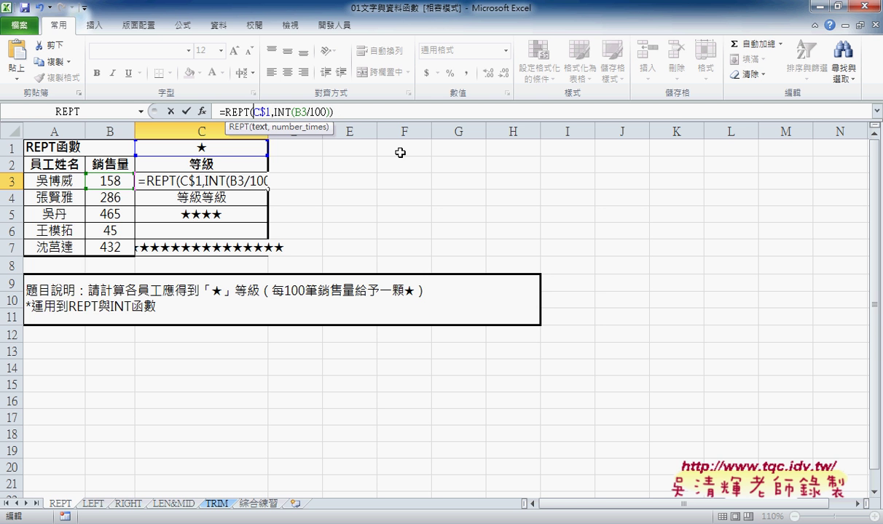
pyautogui.click(186, 111)
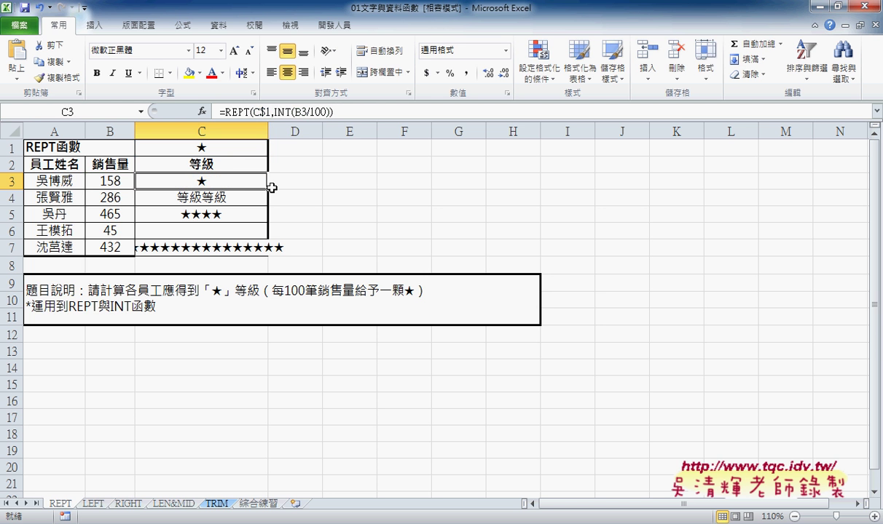
pyautogui.moveTo(268, 189); pyautogui.dragTo(266, 257)
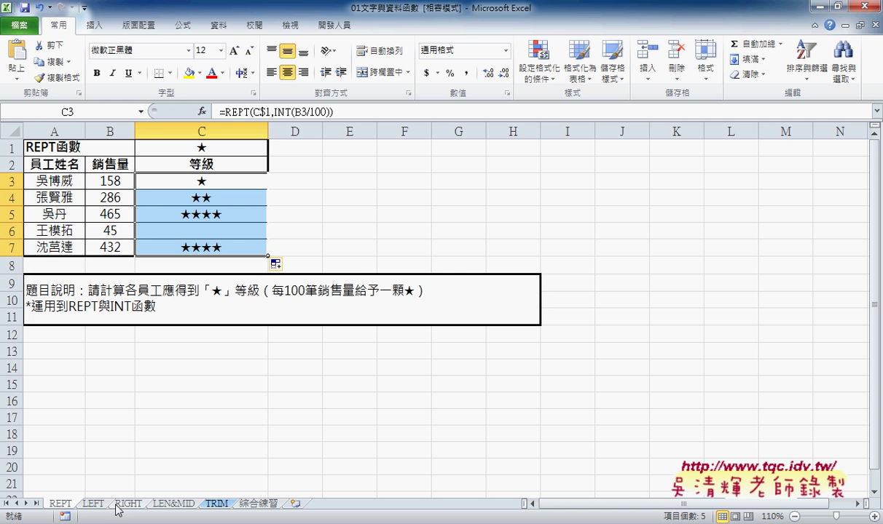
# On the LEN&MID sheet, enter =LEN(B3) in C3.
pyautogui.click(177, 504)
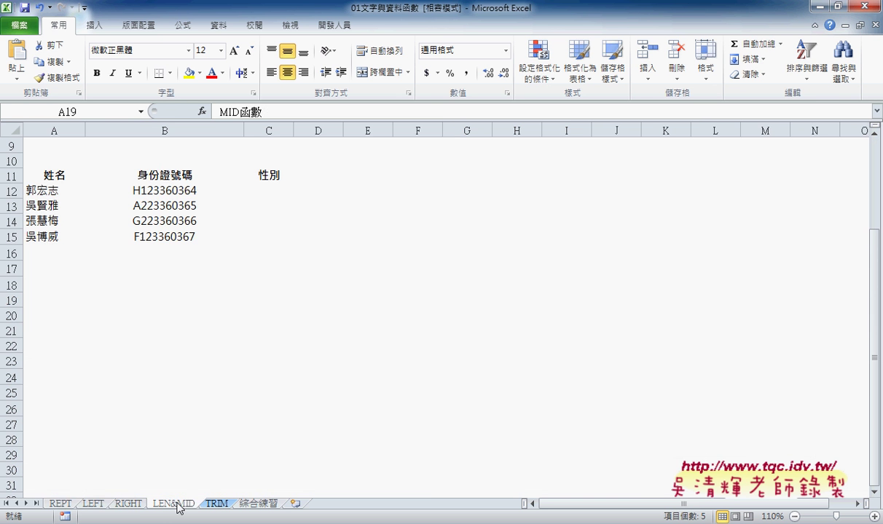
pyautogui.scroll(3, 277, 182)
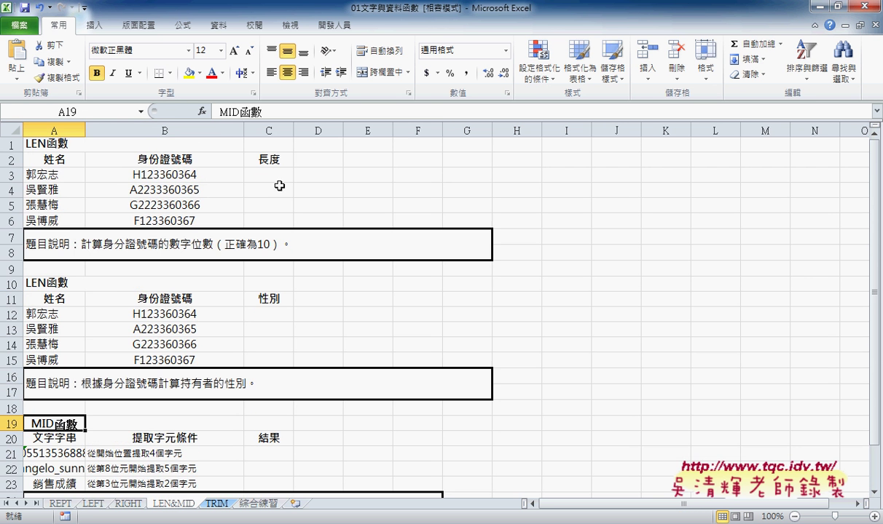
pyautogui.click(281, 179)
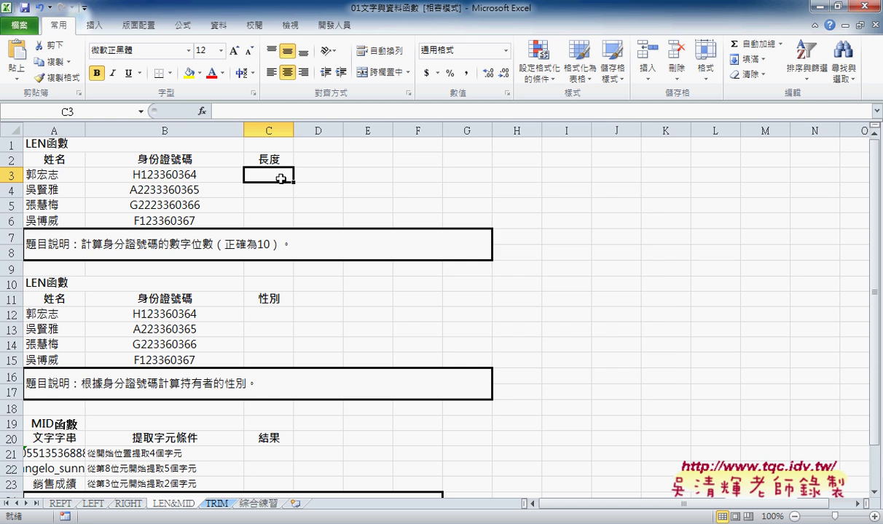
pyautogui.click(201, 112)
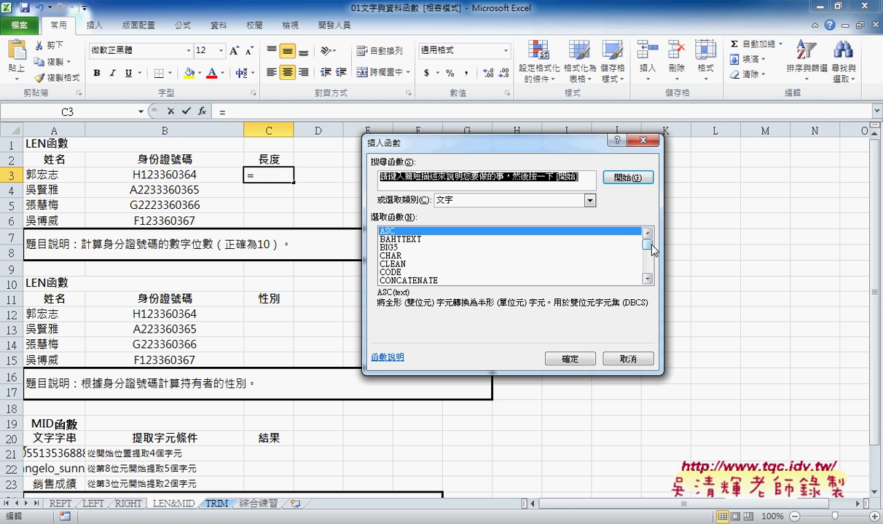
pyautogui.moveTo(647, 245); pyautogui.dragTo(652, 260)
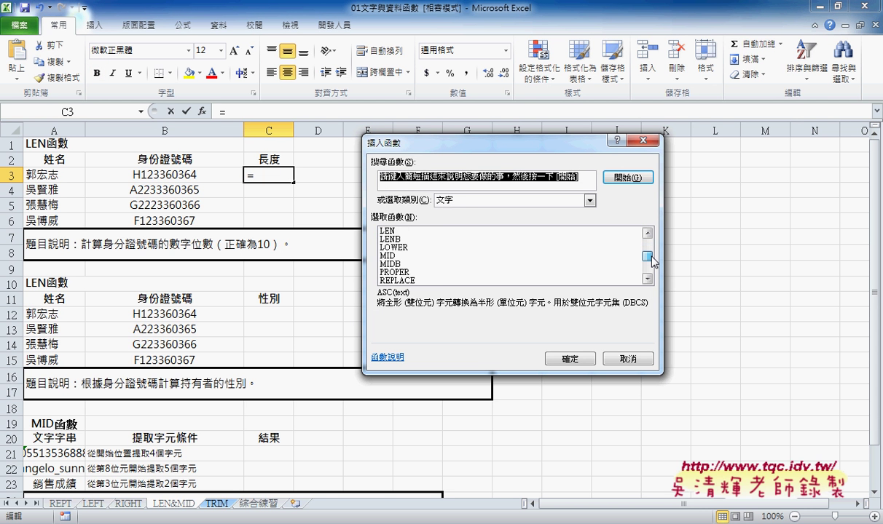
pyautogui.click(387, 232)
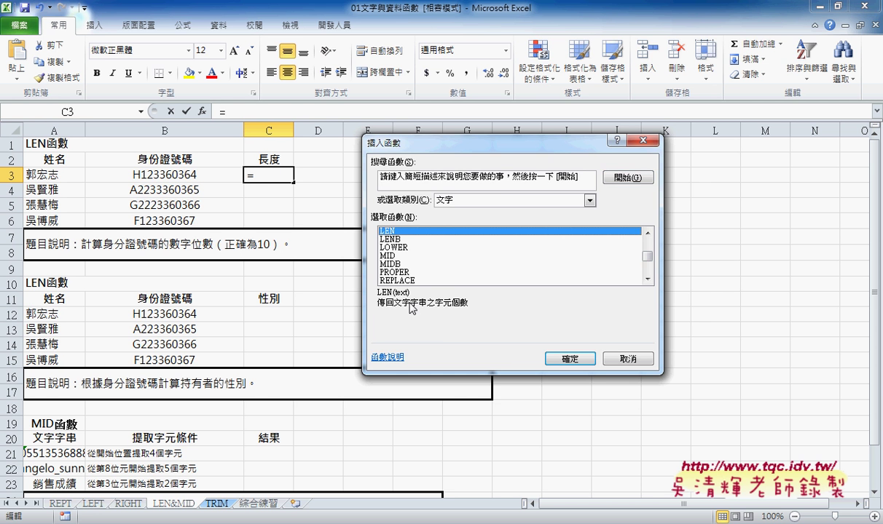
pyautogui.click(566, 358)
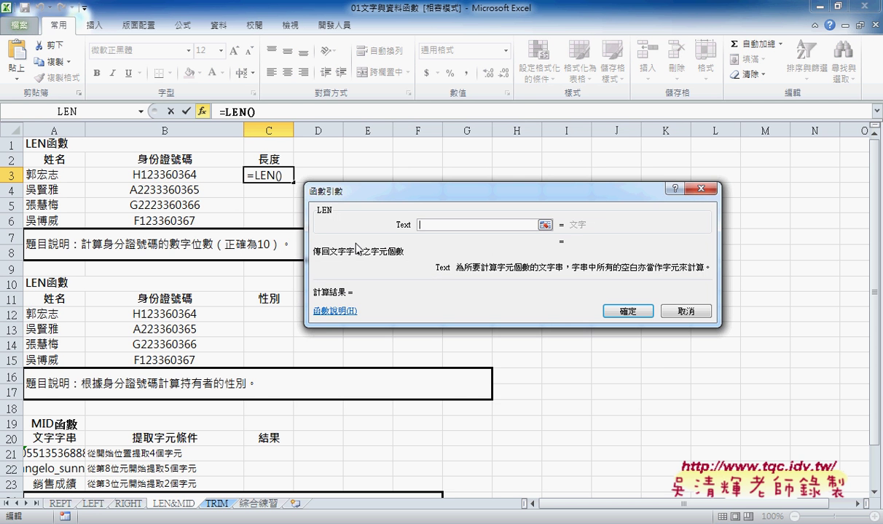
pyautogui.click(177, 175)
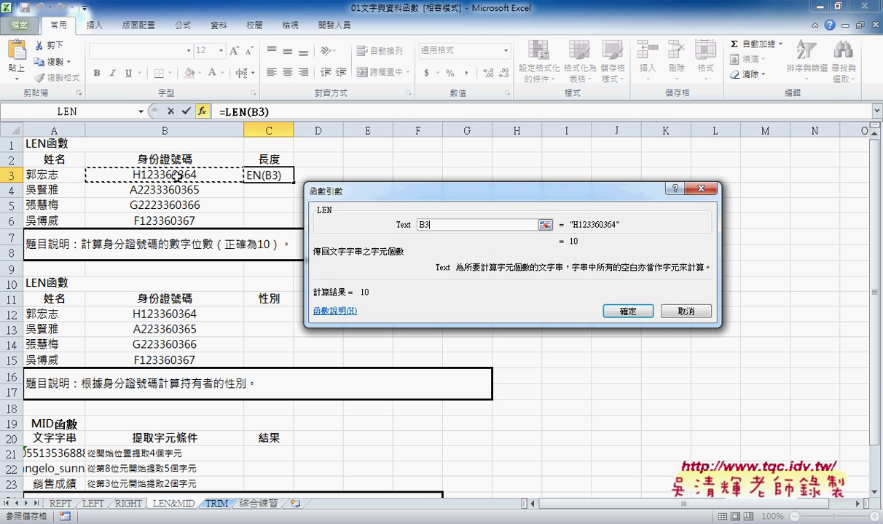
pyautogui.click(616, 310)
# Fill the LEN formula to C6 (10, 11, 11, 10), then select D3:D6 and C12.
pyautogui.moveTo(294, 183); pyautogui.dragTo(294, 227)
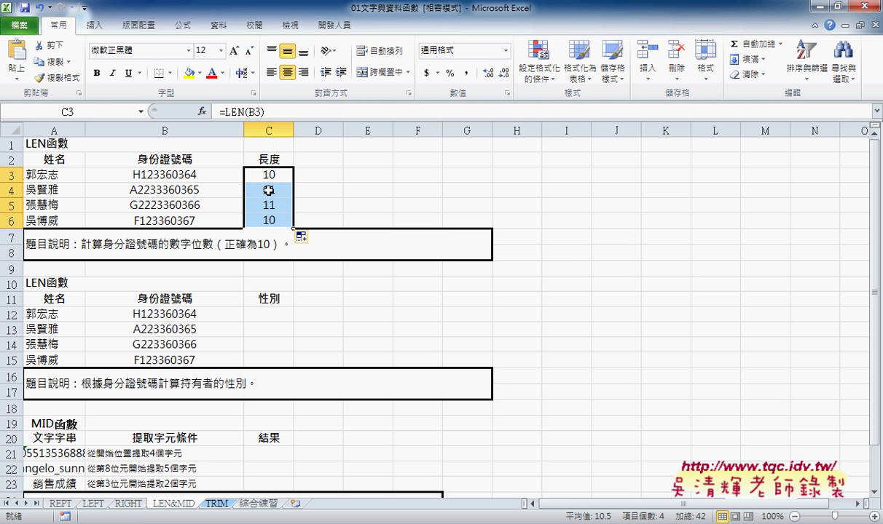
pyautogui.moveTo(267, 188); pyautogui.dragTo(275, 205)
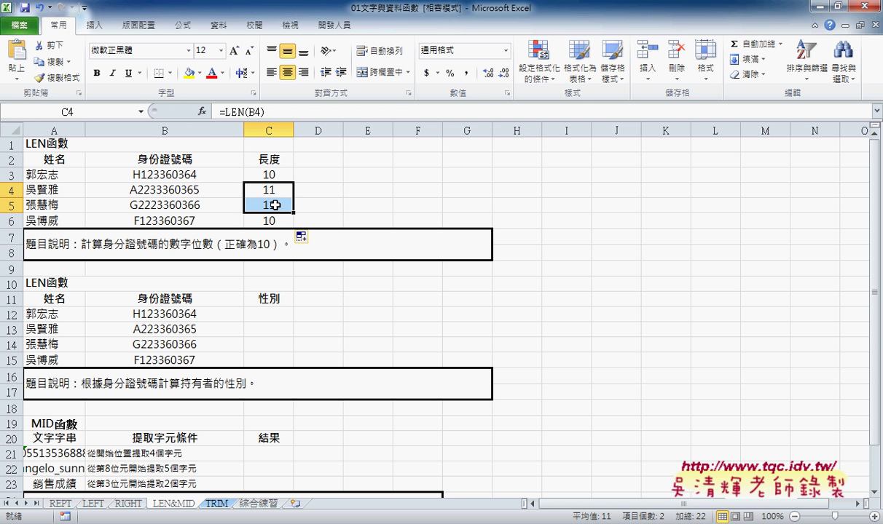
pyautogui.click(313, 160)
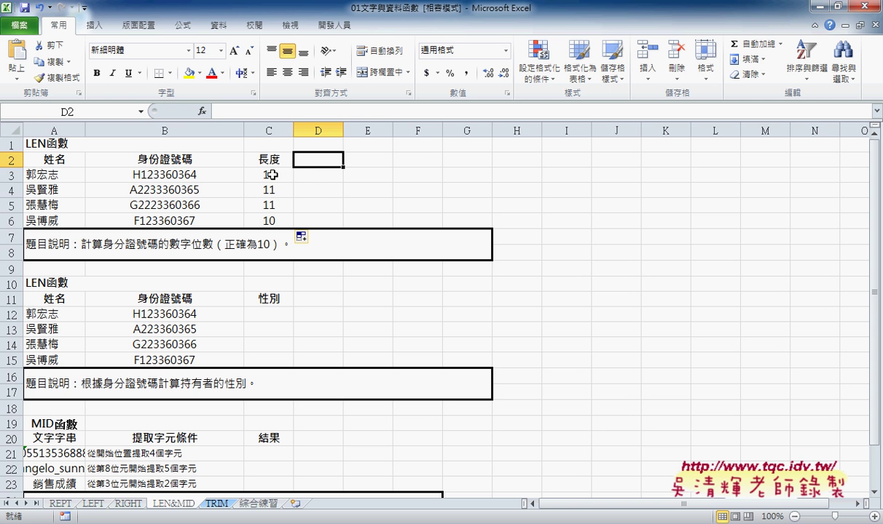
pyautogui.click(314, 175)
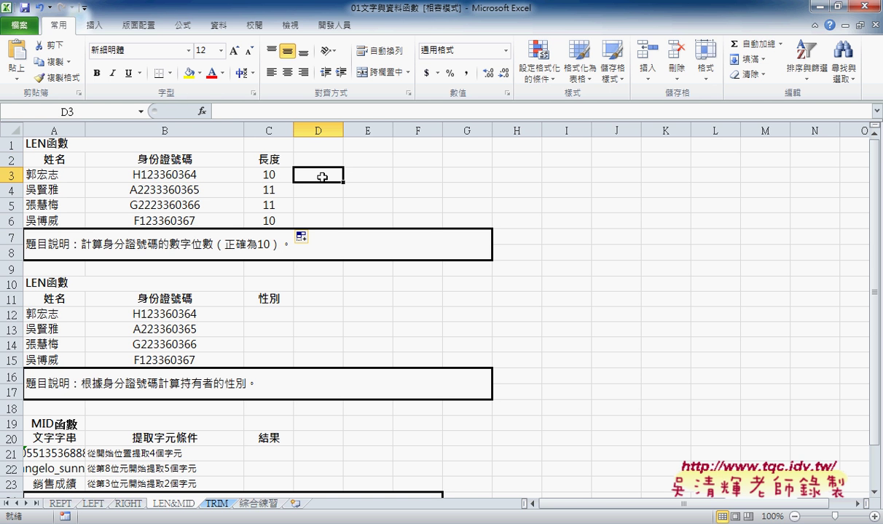
pyautogui.moveTo(320, 173); pyautogui.dragTo(321, 216)
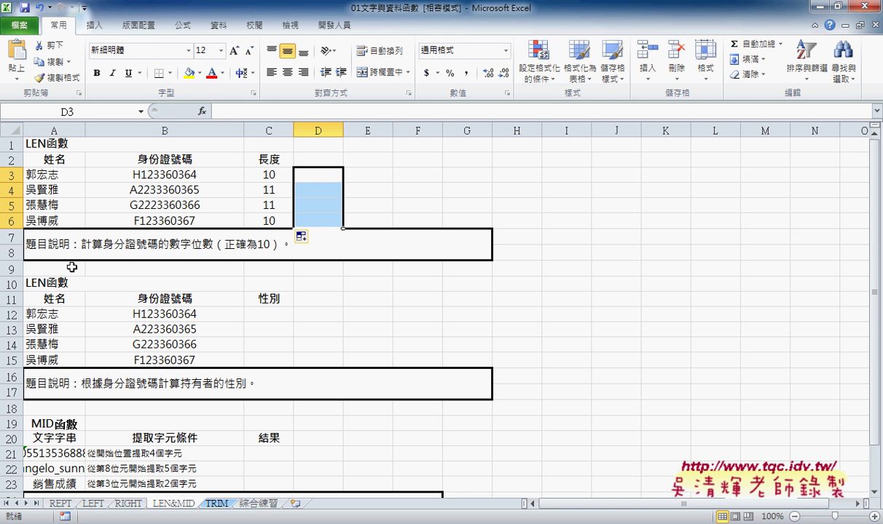
pyautogui.click(271, 315)
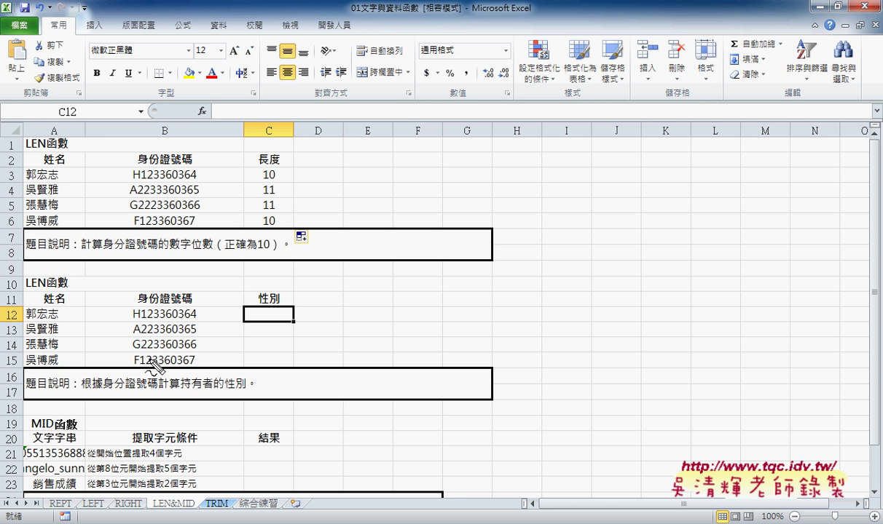
pyautogui.moveTo(139, 304)
pyautogui.mouseDown()
pyautogui.moveTo(152, 360)
pyautogui.moveTo(139, 367)
pyautogui.mouseUp()
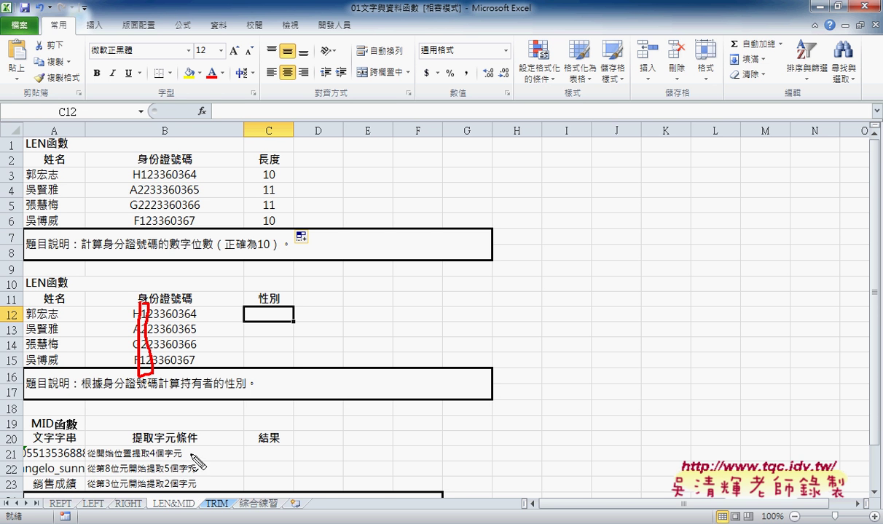
pyautogui.moveTo(174, 512); pyautogui.dragTo(195, 511)
pyautogui.moveTo(124, 248); pyautogui.dragTo(147, 299)
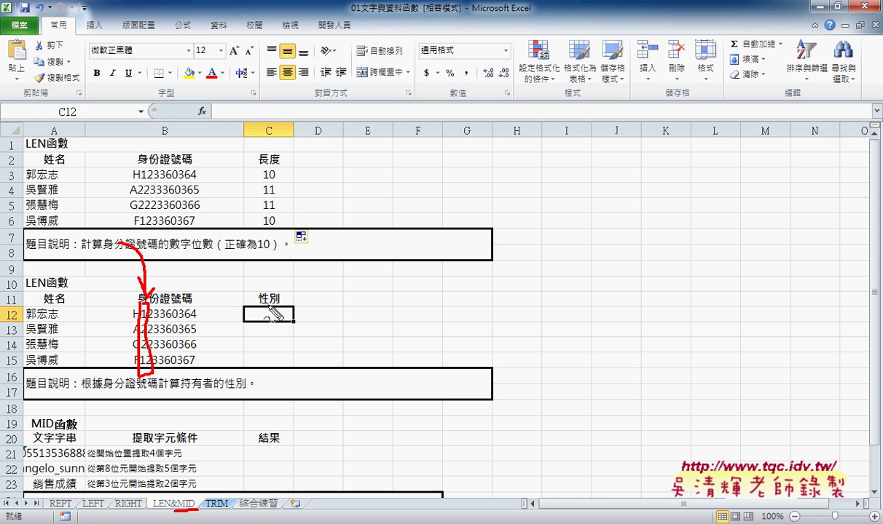
pyautogui.moveTo(269, 320); pyautogui.dragTo(276, 316)
pyautogui.moveTo(253, 265); pyautogui.dragTo(267, 295)
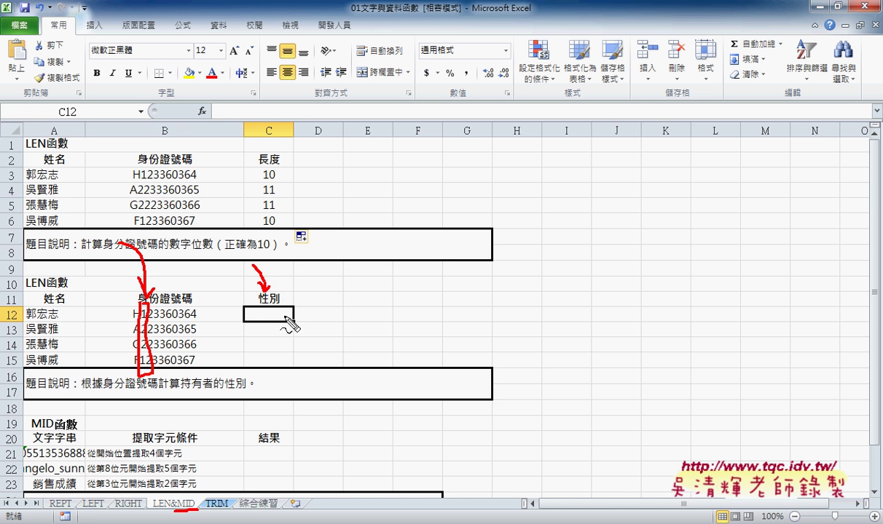
pyautogui.moveTo(255, 490); pyautogui.dragTo(251, 492)
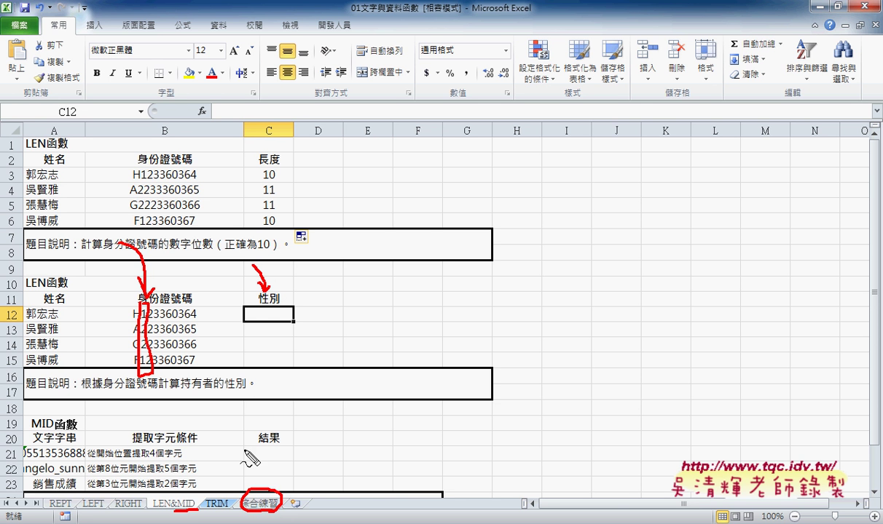
pyautogui.moveTo(242, 435)
pyautogui.mouseDown()
pyautogui.moveTo(259, 487)
pyautogui.moveTo(271, 472)
pyautogui.mouseUp()
pyautogui.click(246, 469)
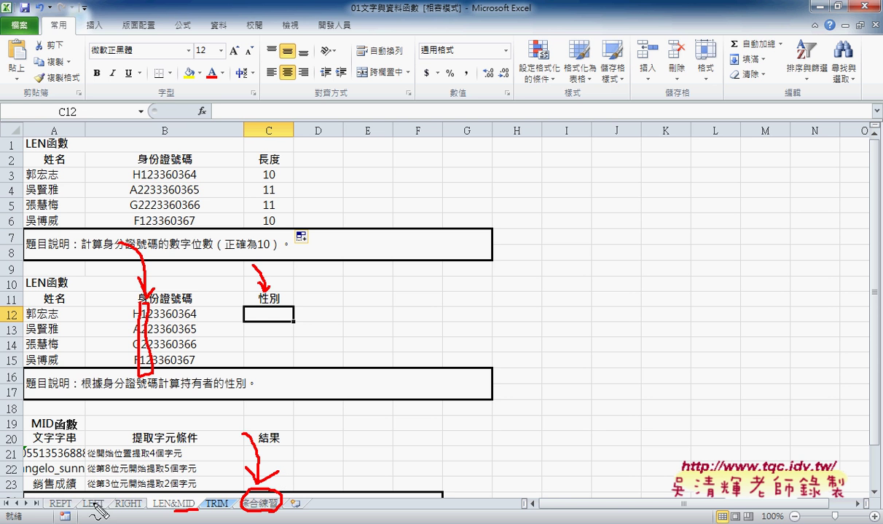
pyautogui.moveTo(48, 509); pyautogui.dragTo(73, 509)
pyautogui.moveTo(79, 511); pyautogui.dragTo(143, 510)
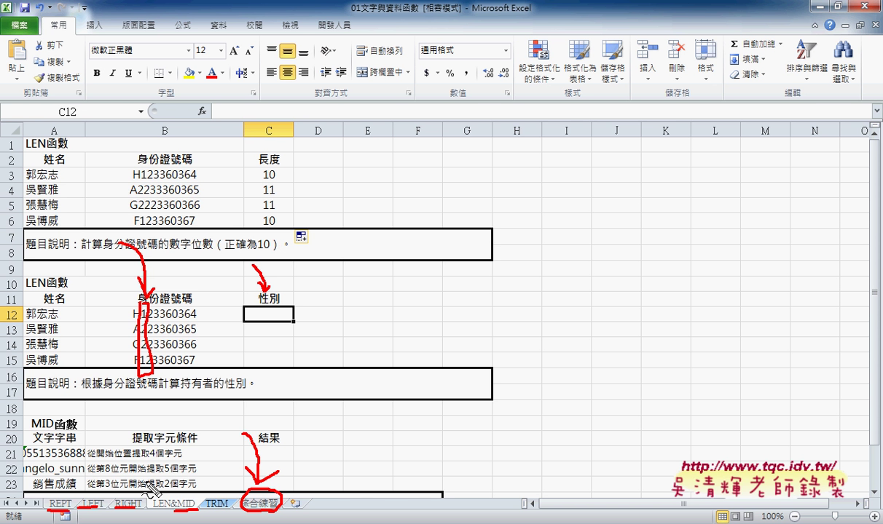
pyautogui.press('Escape')
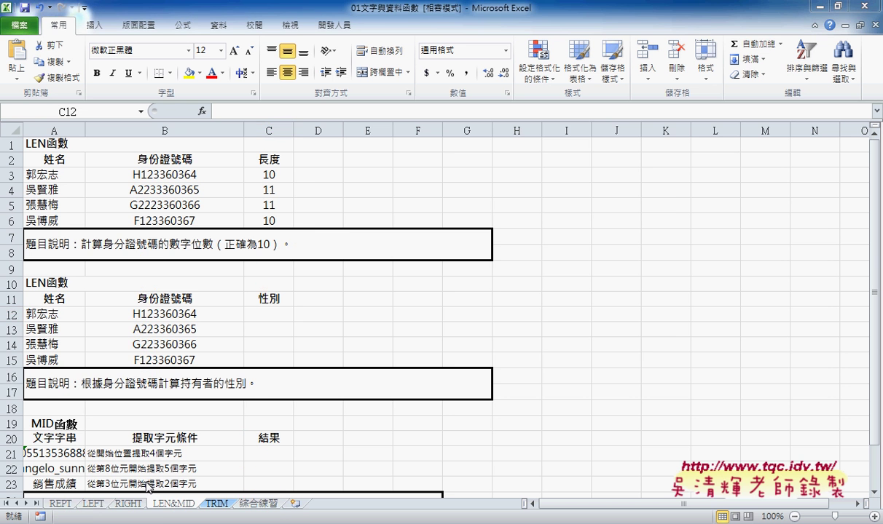
pyautogui.click(203, 111)
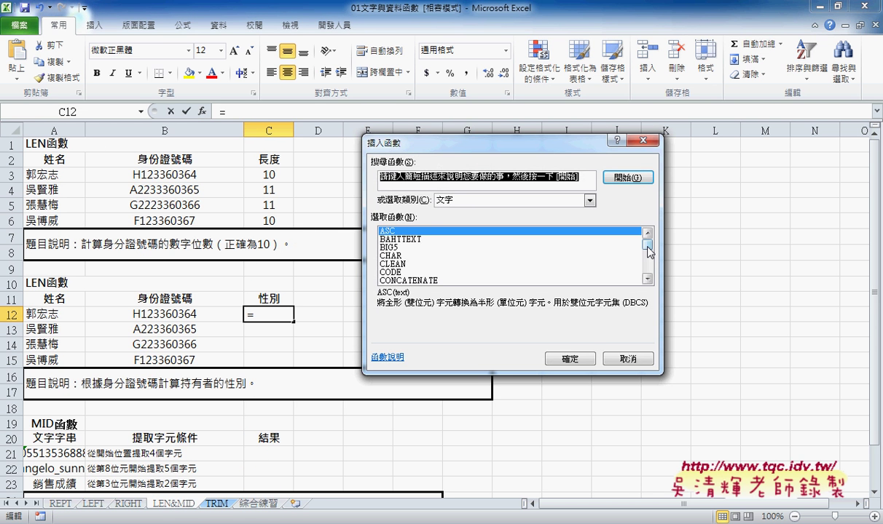
pyautogui.click(646, 278)
pyautogui.click(647, 279)
pyautogui.click(646, 279)
pyautogui.click(647, 278)
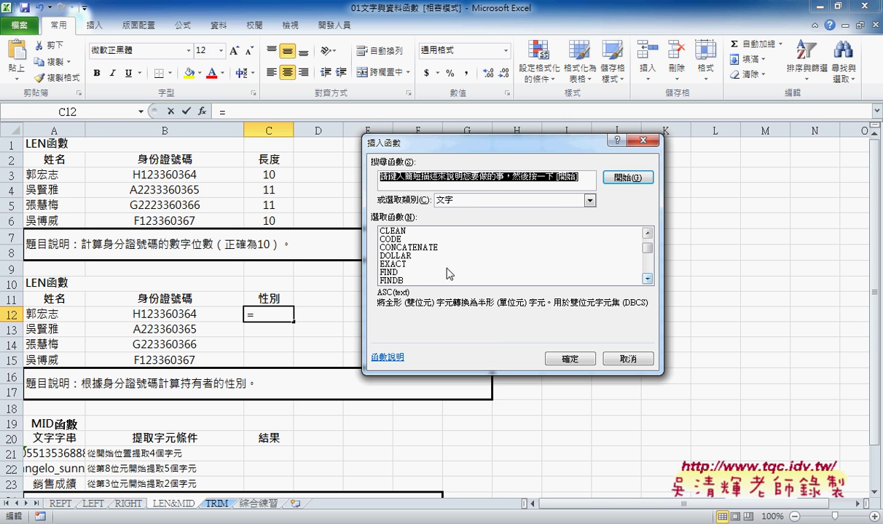
pyautogui.moveTo(385, 255); pyautogui.dragTo(405, 276)
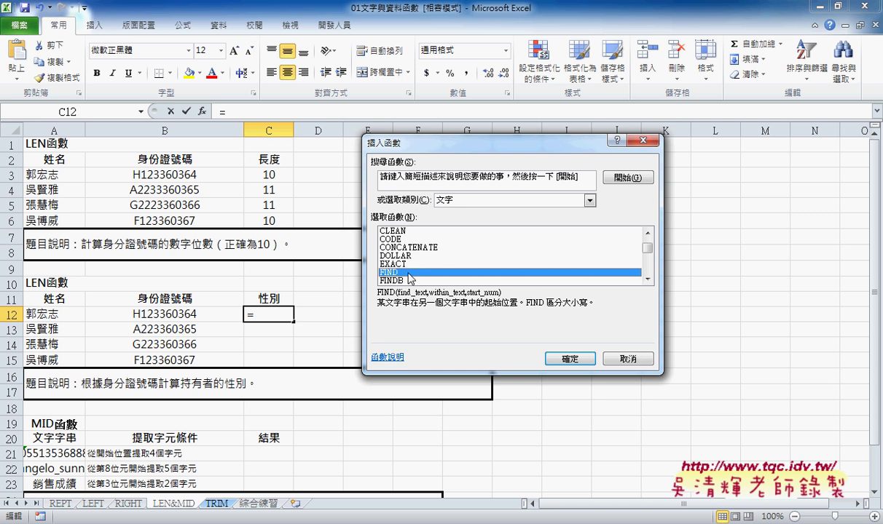
pyautogui.click(647, 280)
pyautogui.click(646, 280)
pyautogui.click(646, 279)
pyautogui.click(646, 280)
pyautogui.click(647, 280)
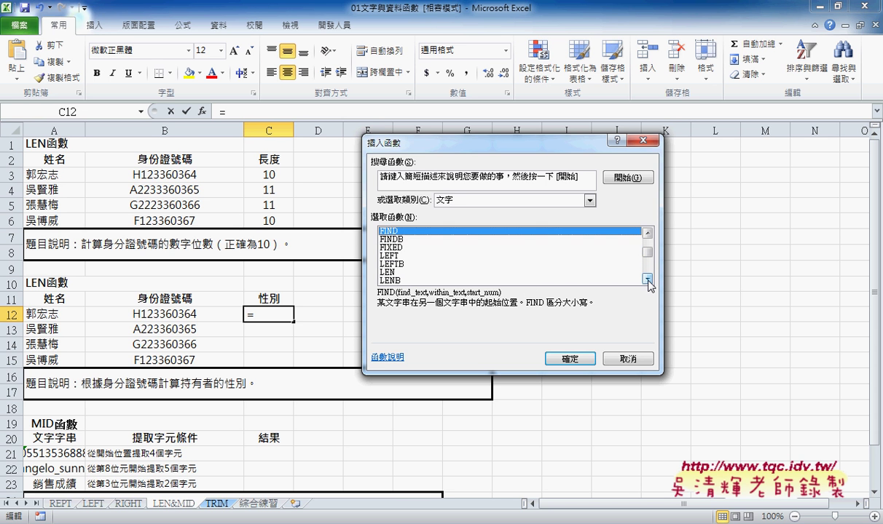
pyautogui.click(647, 280)
pyautogui.click(647, 279)
pyautogui.click(647, 280)
pyautogui.click(647, 280)
pyautogui.click(647, 280)
pyautogui.click(647, 280)
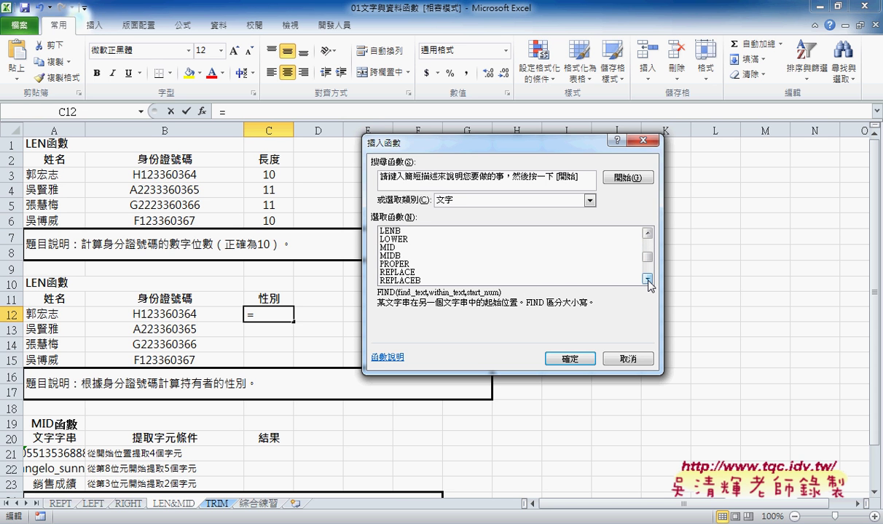
pyautogui.click(382, 248)
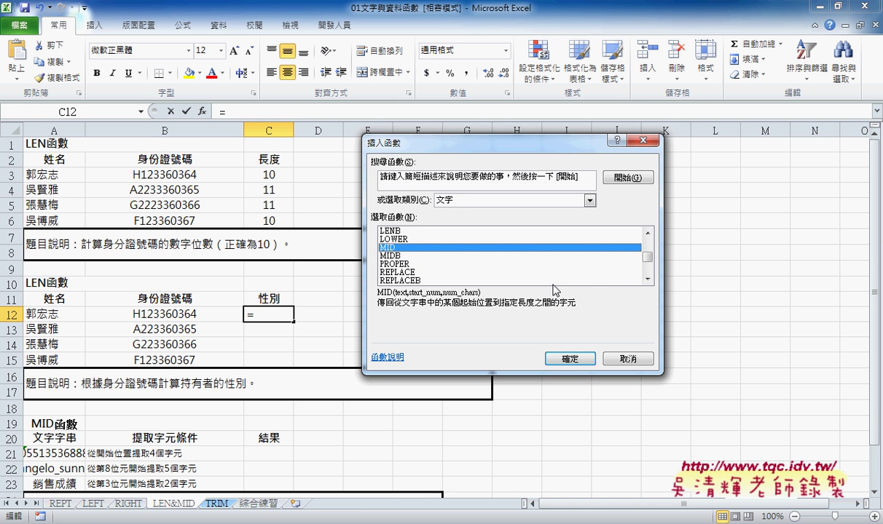
pyautogui.click(410, 272)
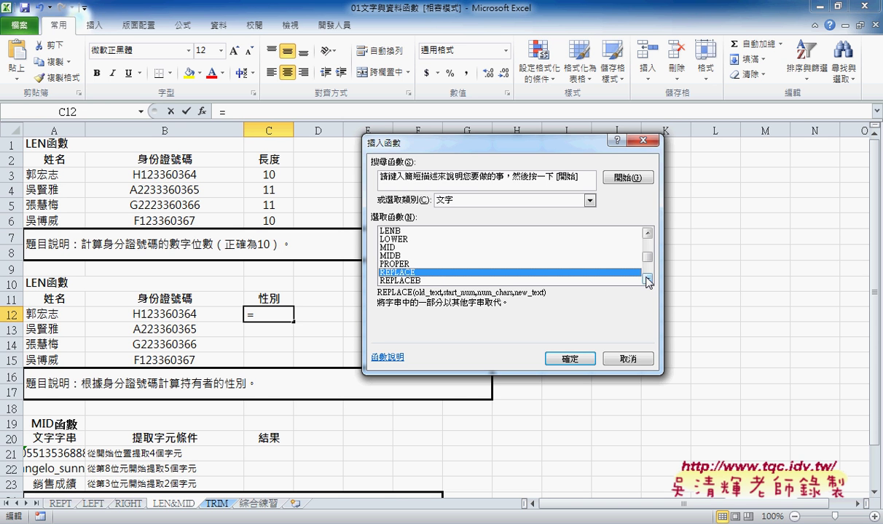
pyautogui.click(647, 280)
pyautogui.click(647, 279)
pyautogui.click(647, 280)
pyautogui.click(647, 280)
pyautogui.click(647, 280)
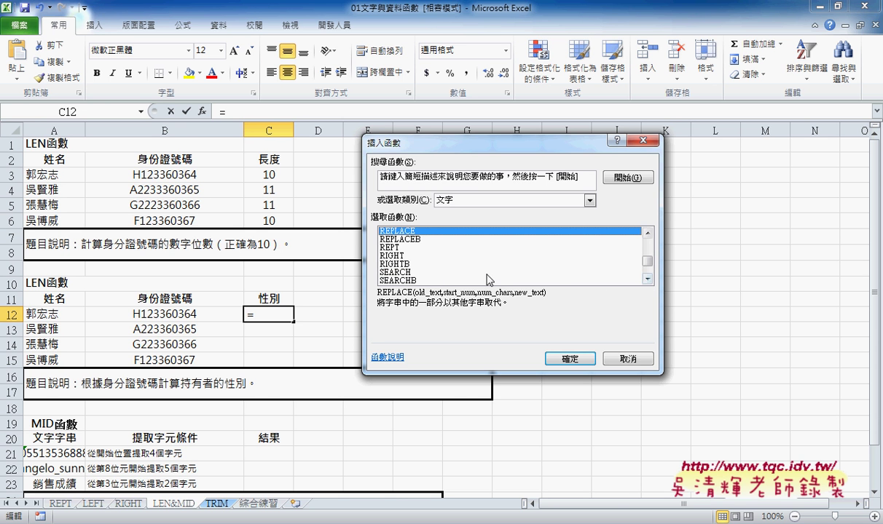
pyautogui.click(405, 271)
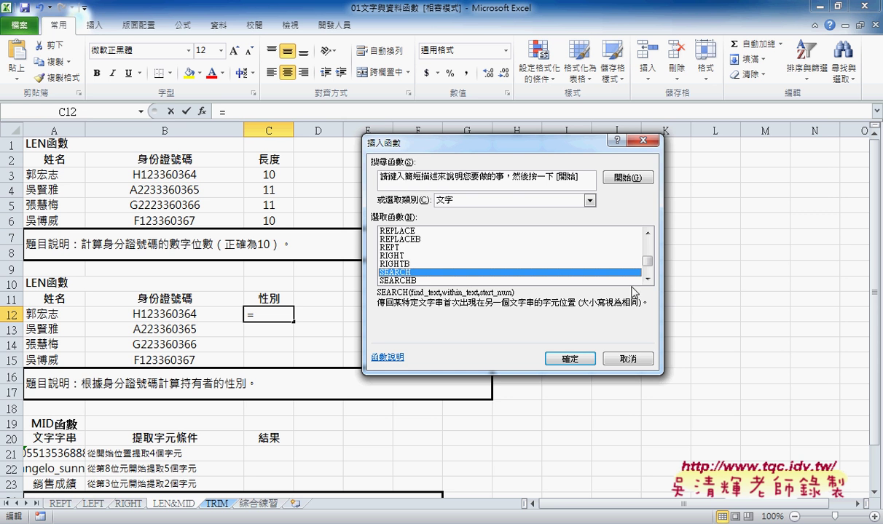
pyautogui.click(647, 280)
pyautogui.click(647, 280)
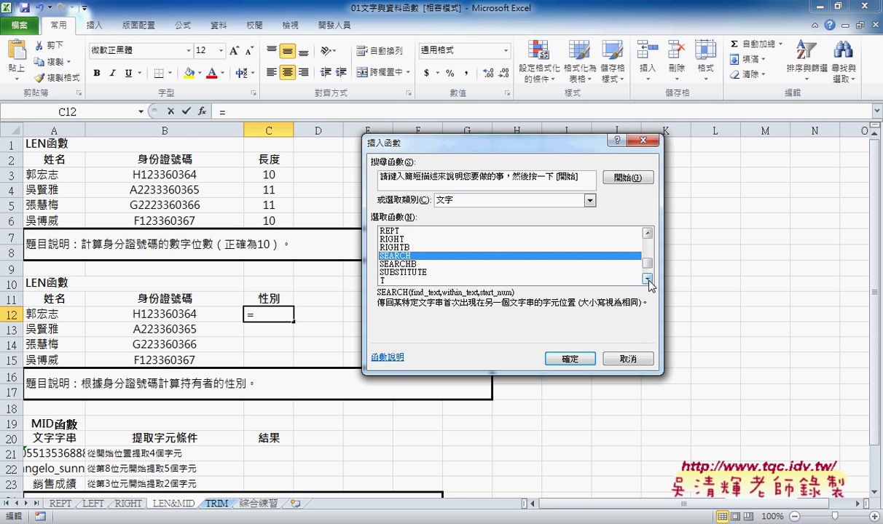
pyautogui.click(647, 279)
pyautogui.click(647, 280)
pyautogui.click(647, 279)
pyautogui.click(647, 280)
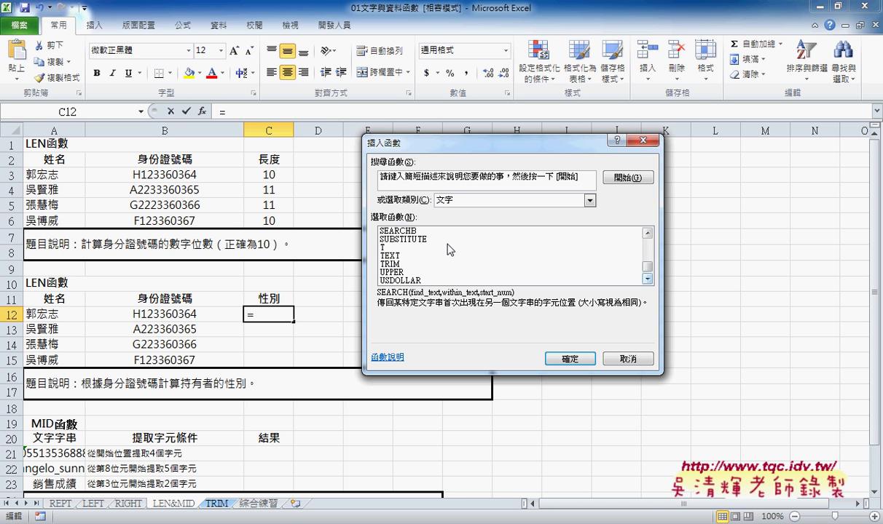
pyautogui.click(417, 242)
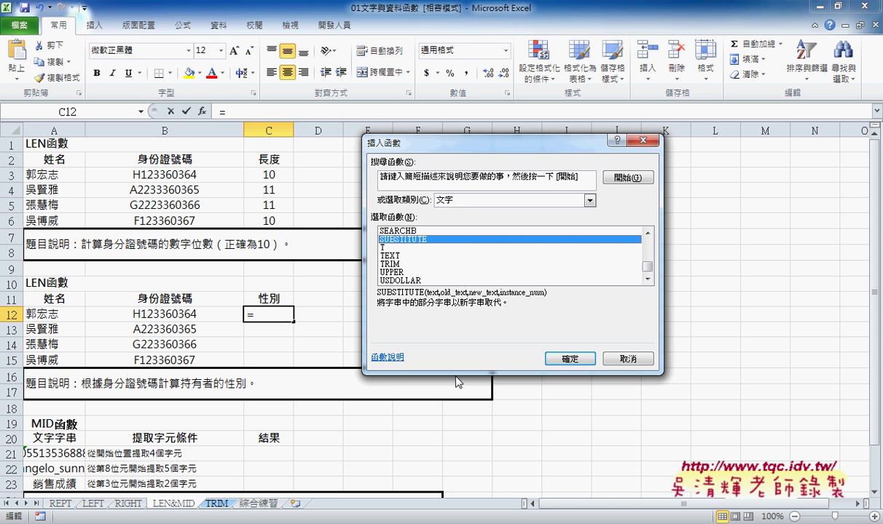
pyautogui.click(639, 364)
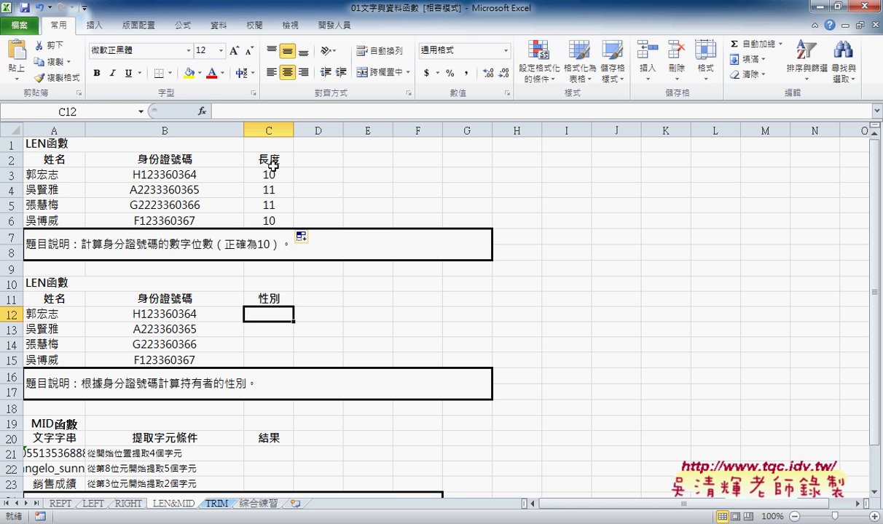
pyautogui.click(319, 157)
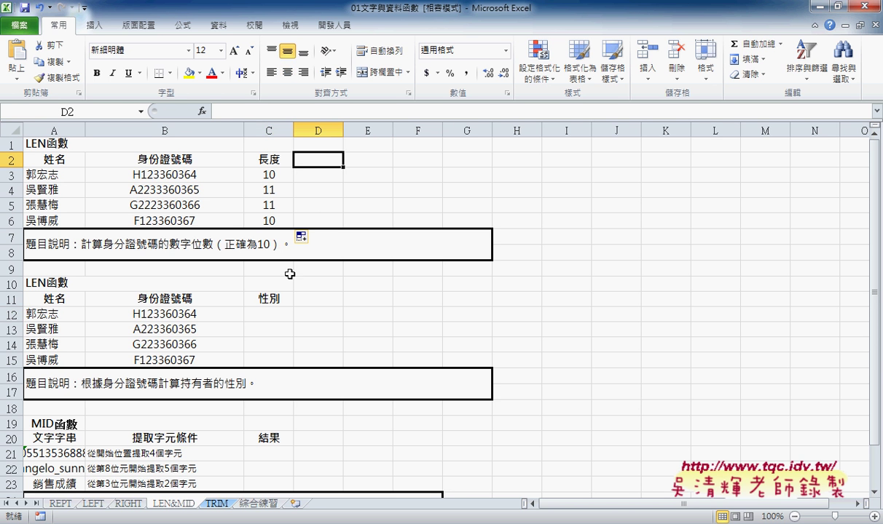
# Select gender cells C12:C15, then go to the 綜合練習 phone-number exercise with the 開發人員 ribbon tab shown.
pyautogui.moveTo(262, 313); pyautogui.dragTo(276, 355)
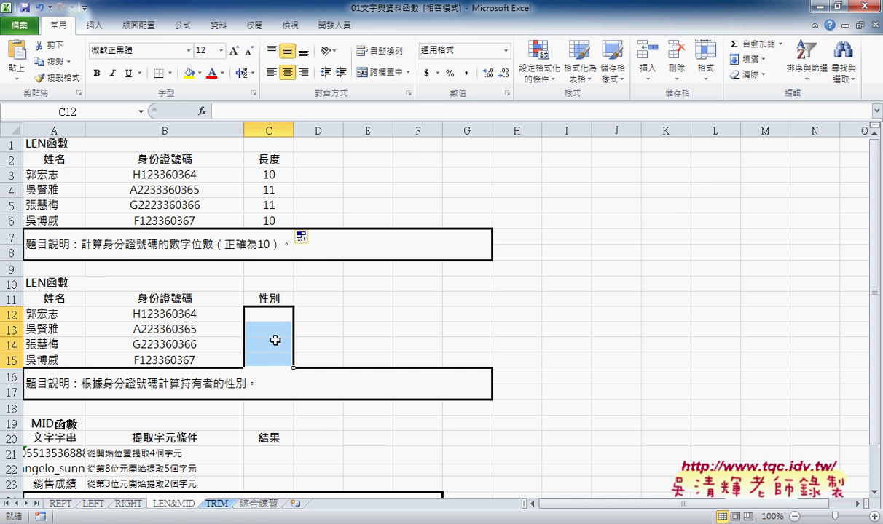
pyautogui.click(261, 504)
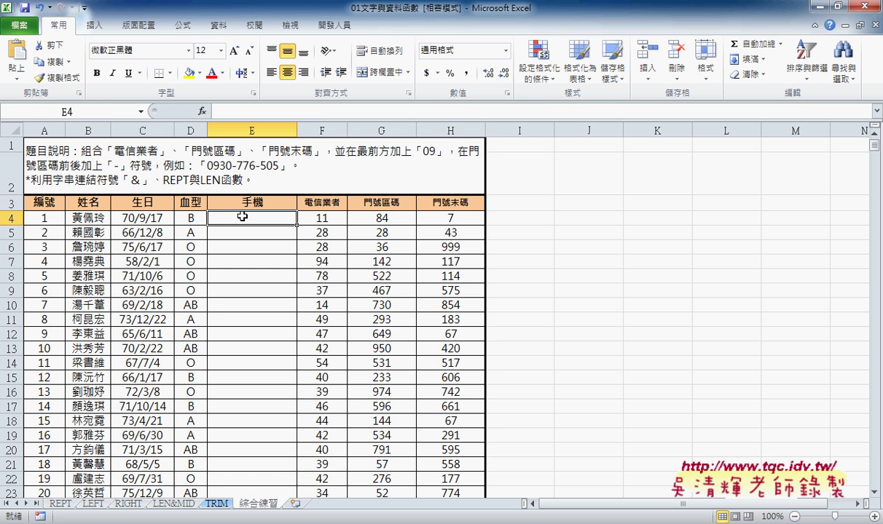
pyautogui.click(338, 26)
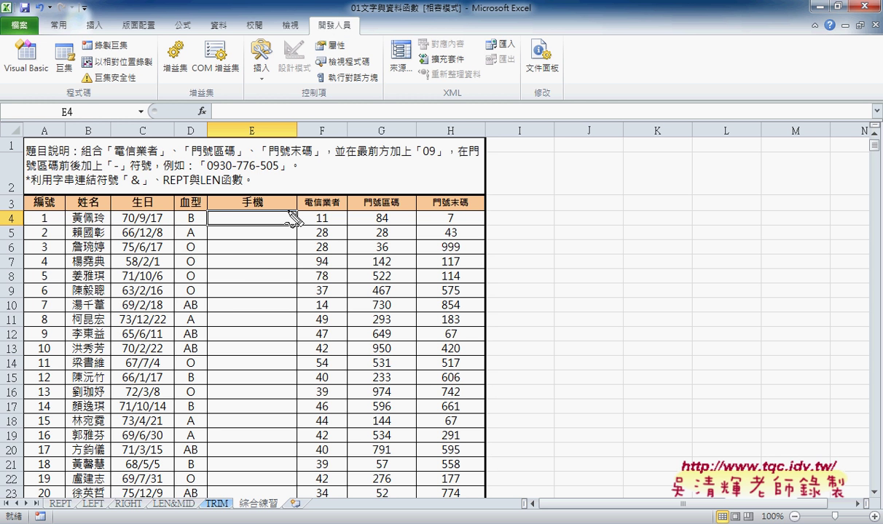
pyautogui.moveTo(259, 206); pyautogui.dragTo(218, 211)
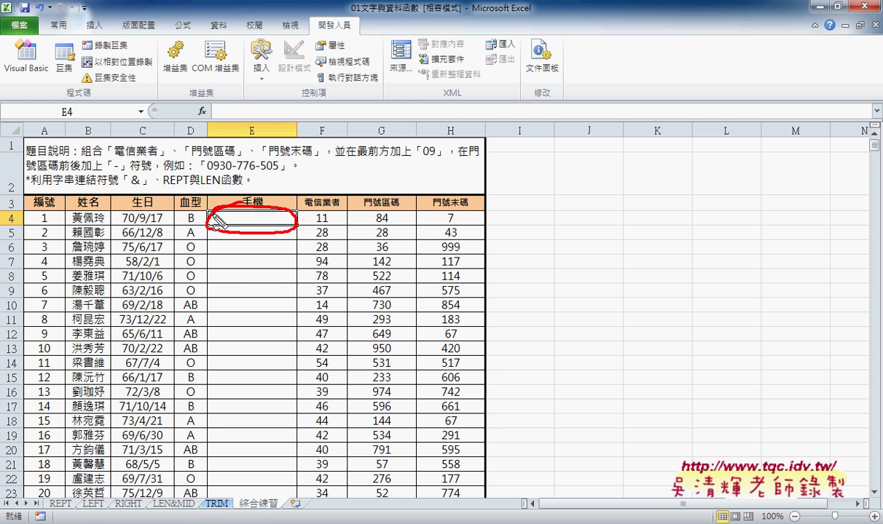
pyautogui.moveTo(526, 227); pyautogui.dragTo(583, 226)
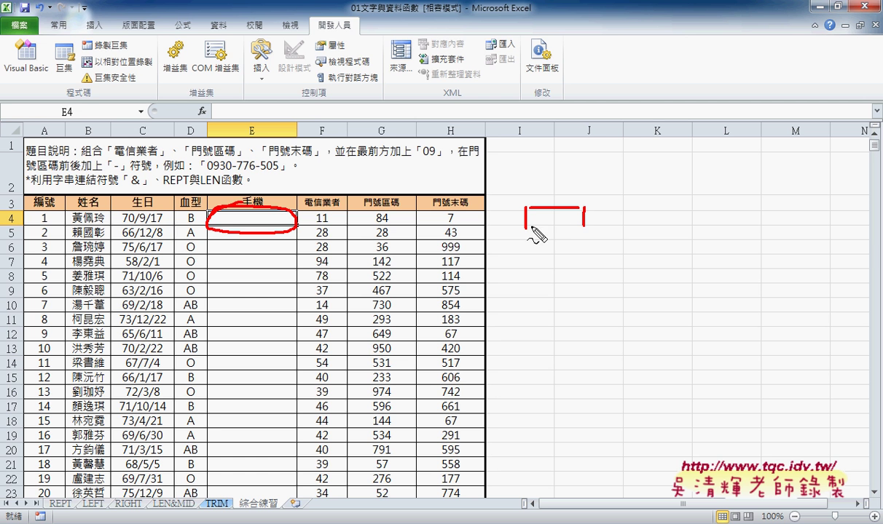
pyautogui.moveTo(526, 228); pyautogui.dragTo(578, 231)
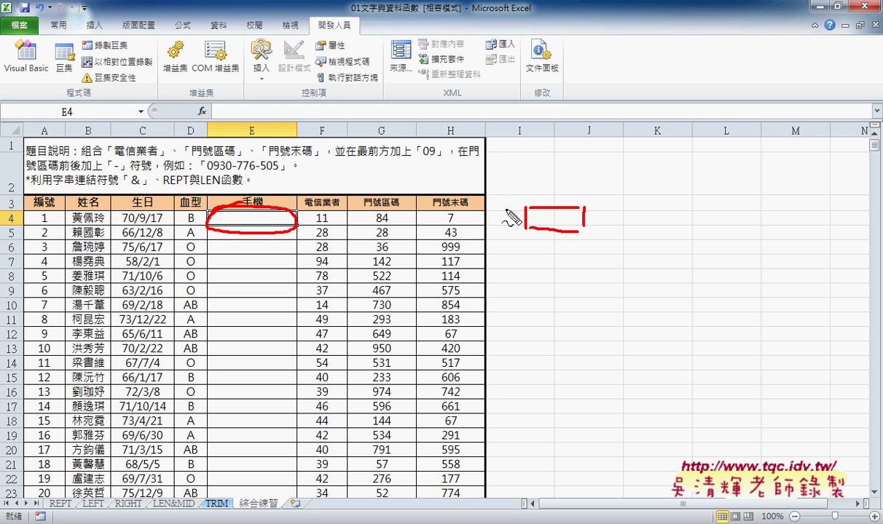
pyautogui.moveTo(509, 209)
pyautogui.mouseDown()
pyautogui.moveTo(311, 187)
pyautogui.moveTo(329, 204)
pyautogui.mouseUp()
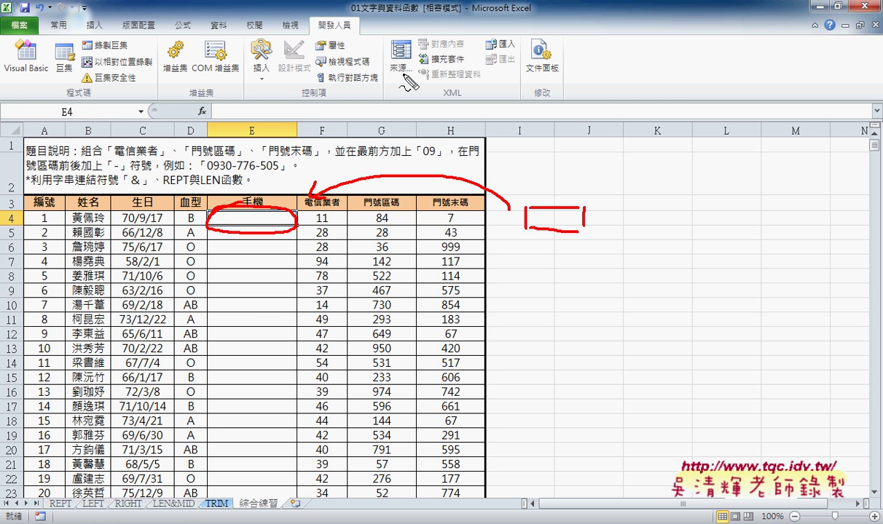
pyautogui.moveTo(354, 33)
pyautogui.mouseDown()
pyautogui.moveTo(317, 17)
pyautogui.moveTo(354, 30)
pyautogui.mouseUp()
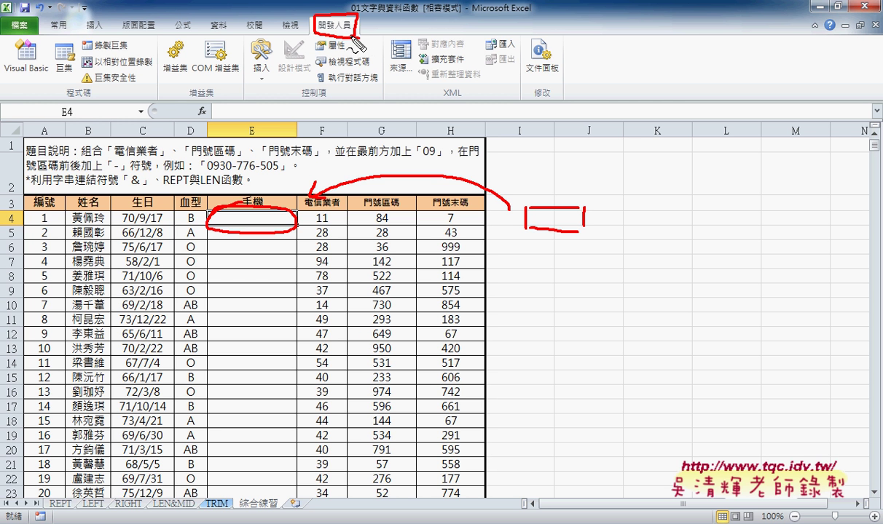
pyautogui.press('Escape')
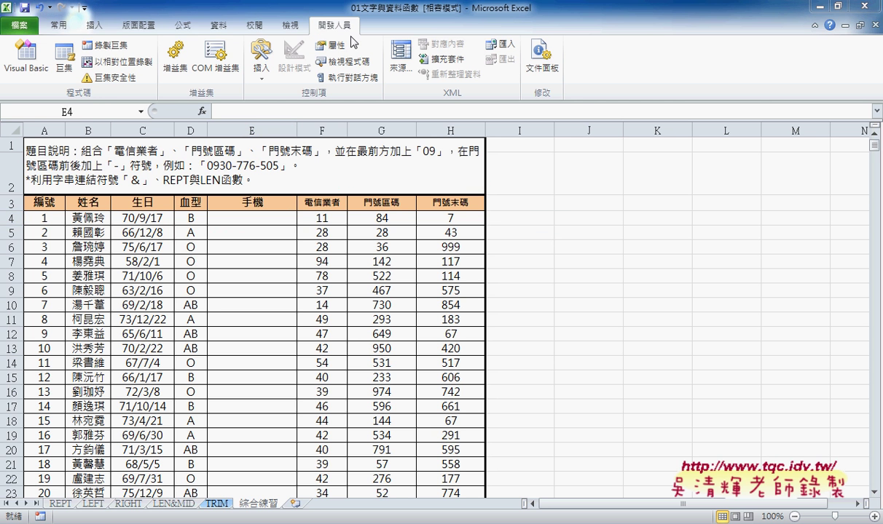
# Reach Excel Options' 自訂功能區 page through the Quick Access Toolbar's 其他命令 entry.
pyautogui.click(85, 8)
pyautogui.click(120, 242)
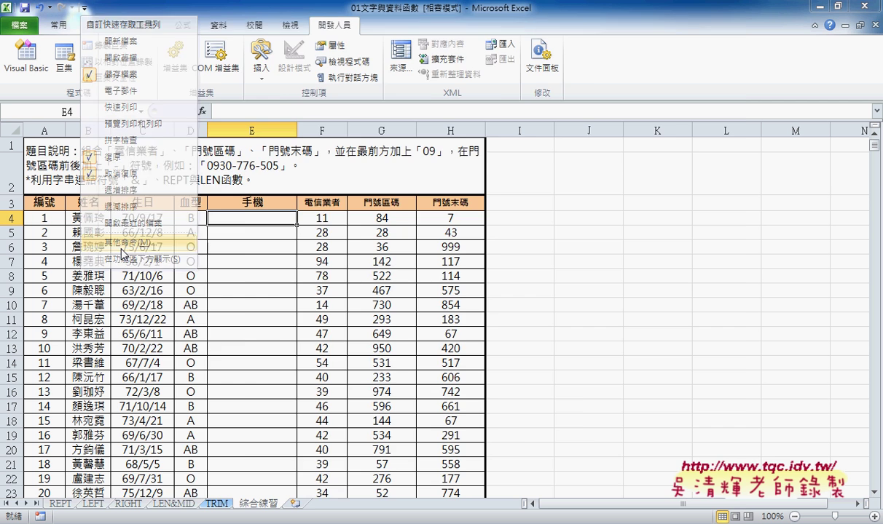
pyautogui.click(184, 177)
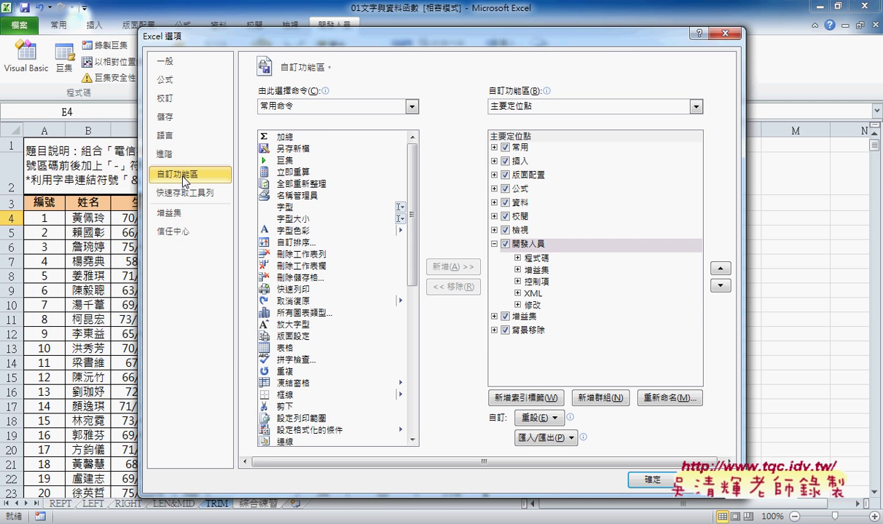